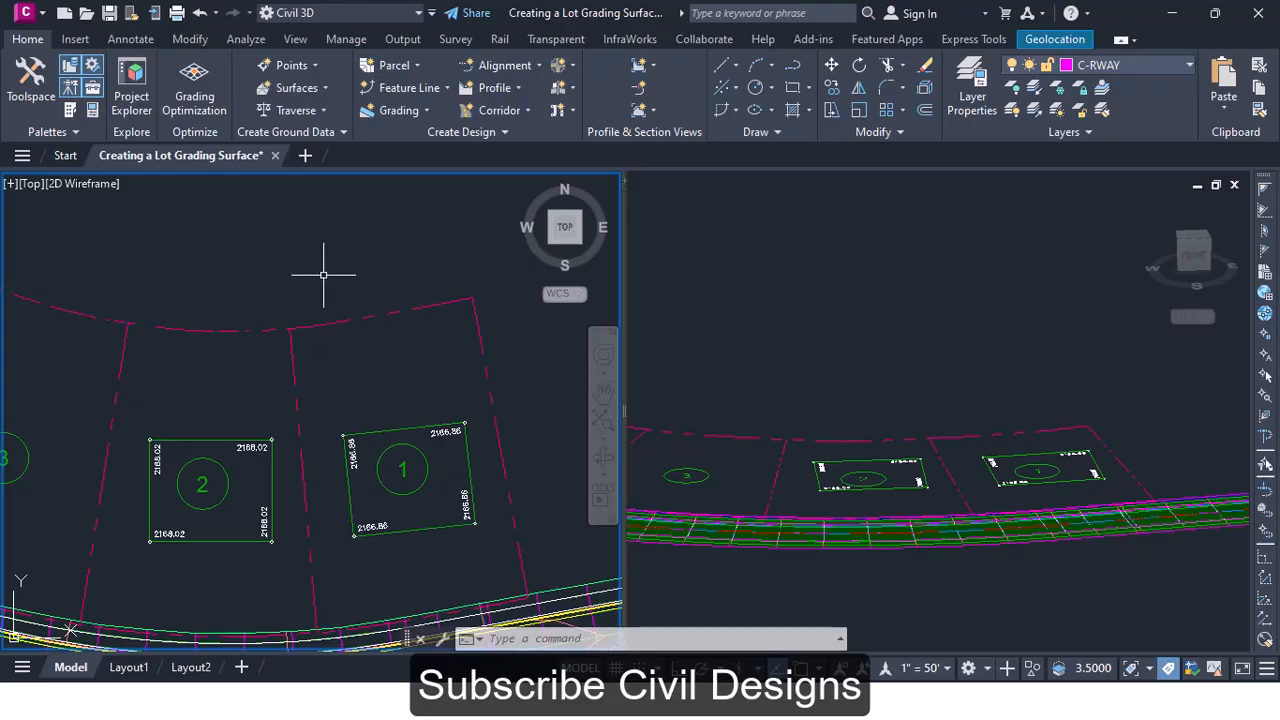
Start a new TIN surface on layer C-TOPO and name it Lot Grading
scroll(248, 346, up, 2)
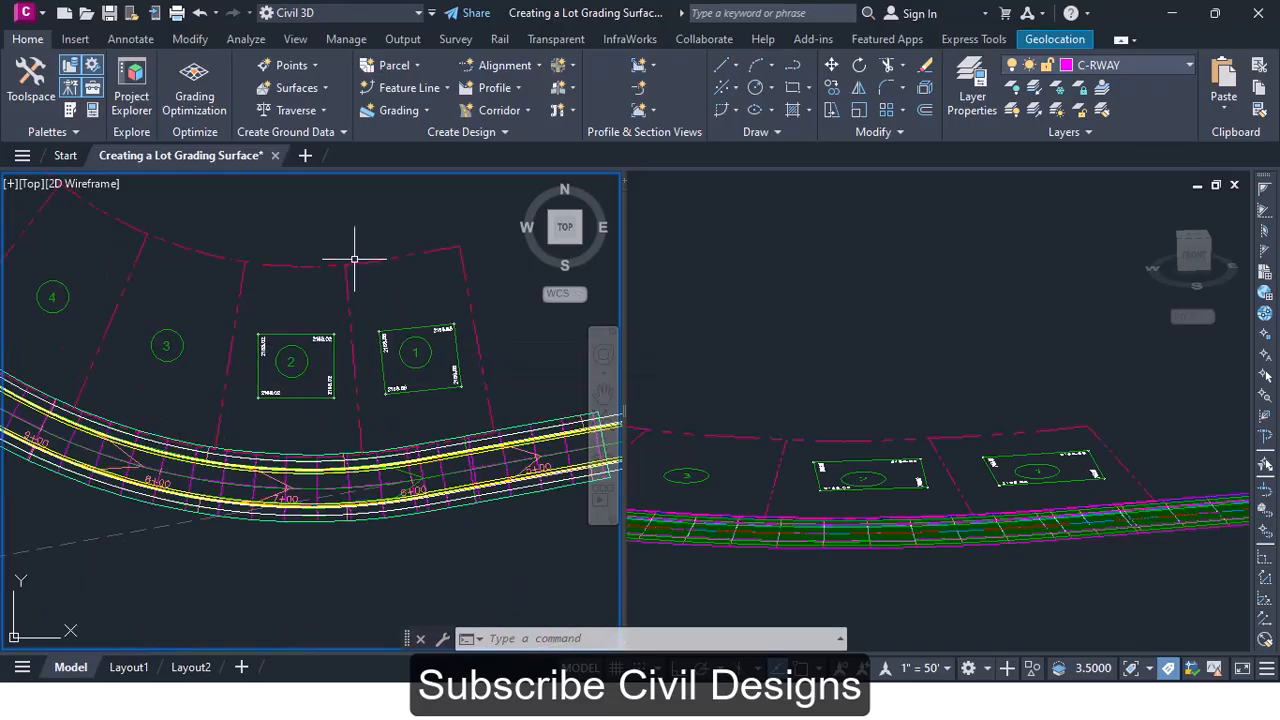
scroll(354, 259, down, 2)
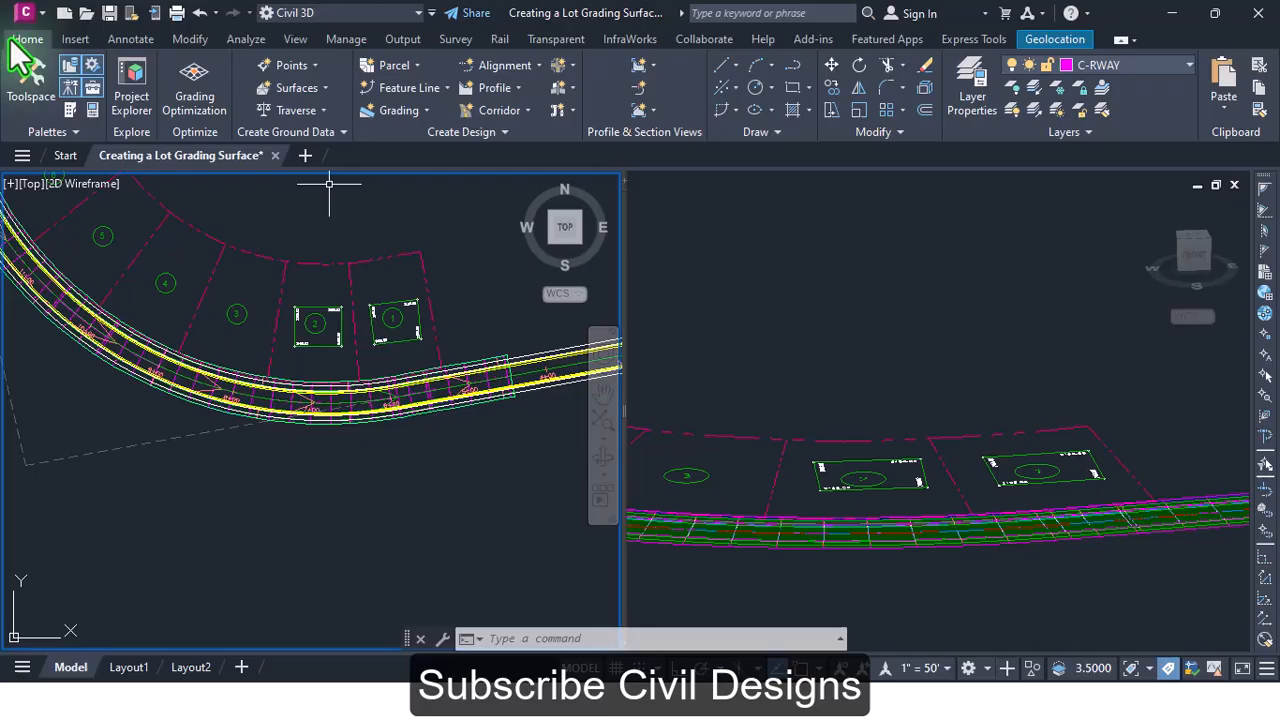
click(327, 88)
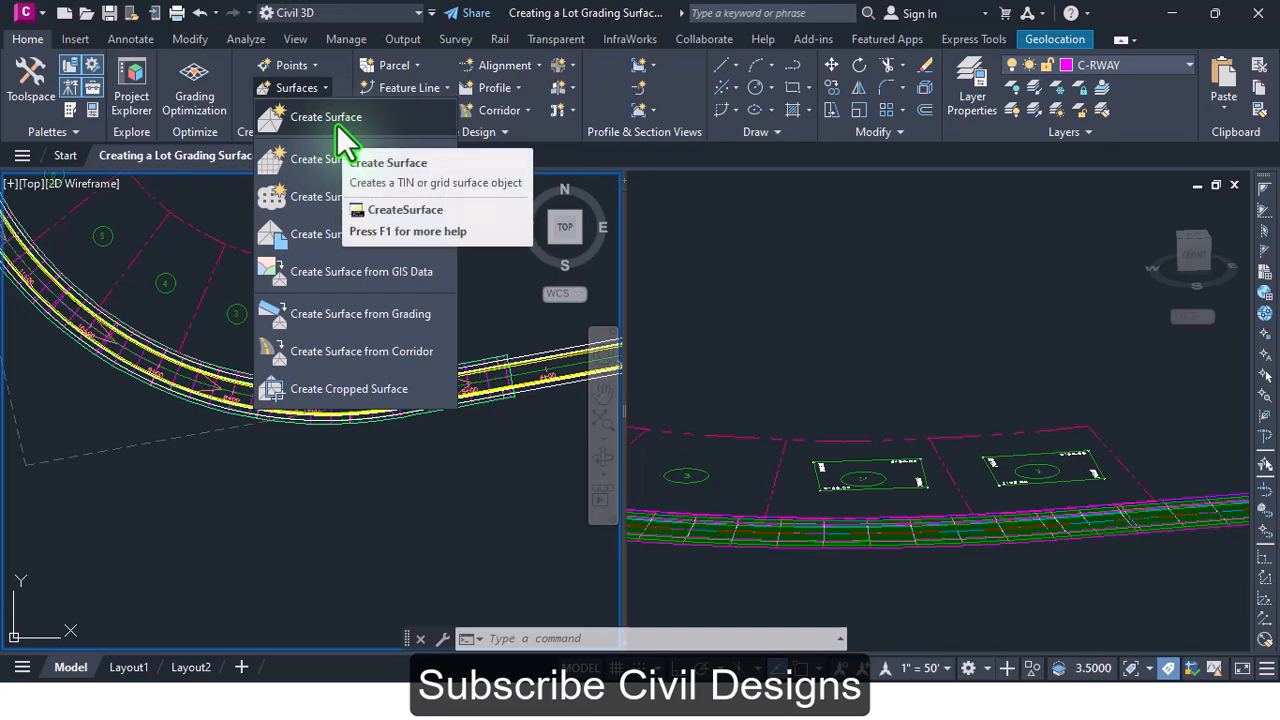
click(338, 127)
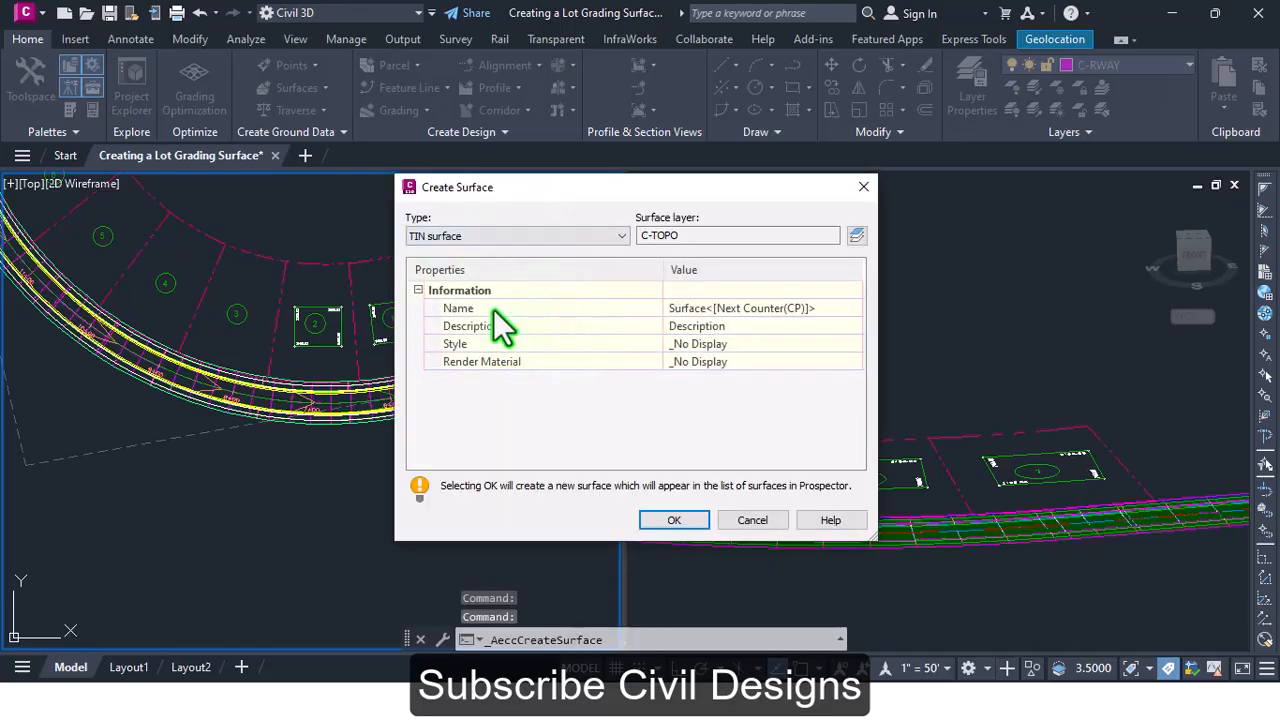
click(828, 309)
key(BackSpace)
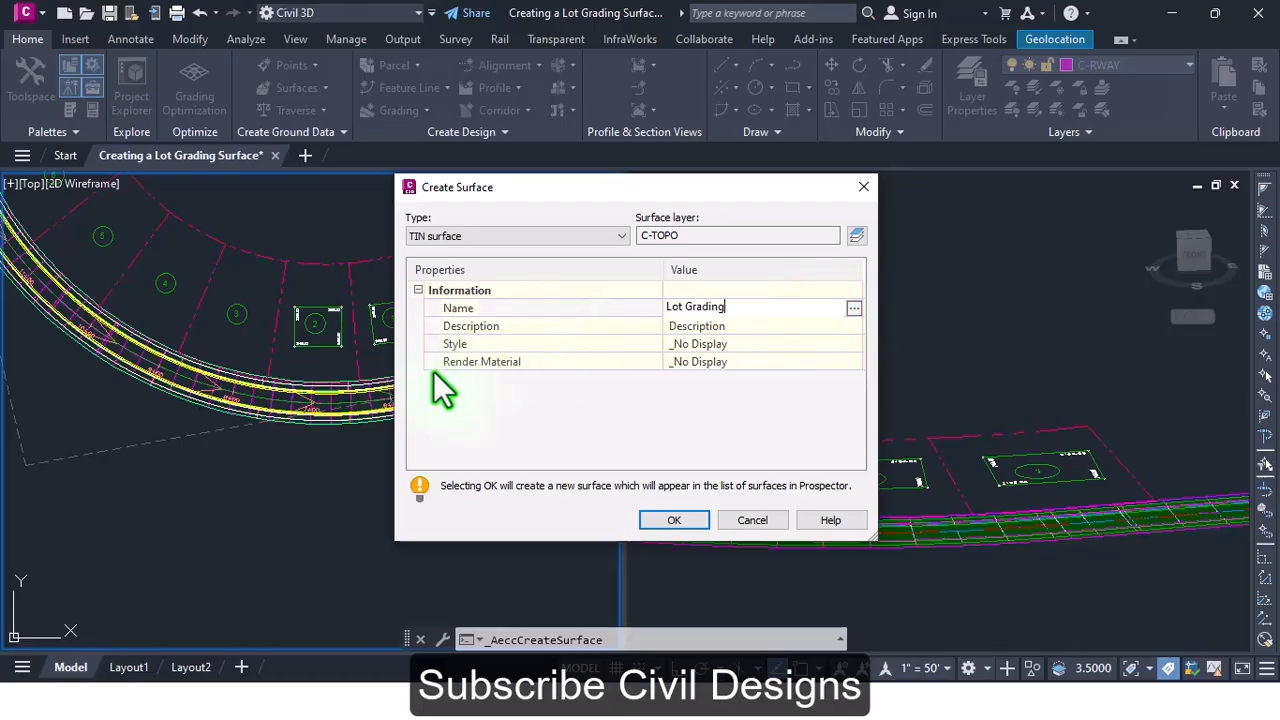
key(Return)
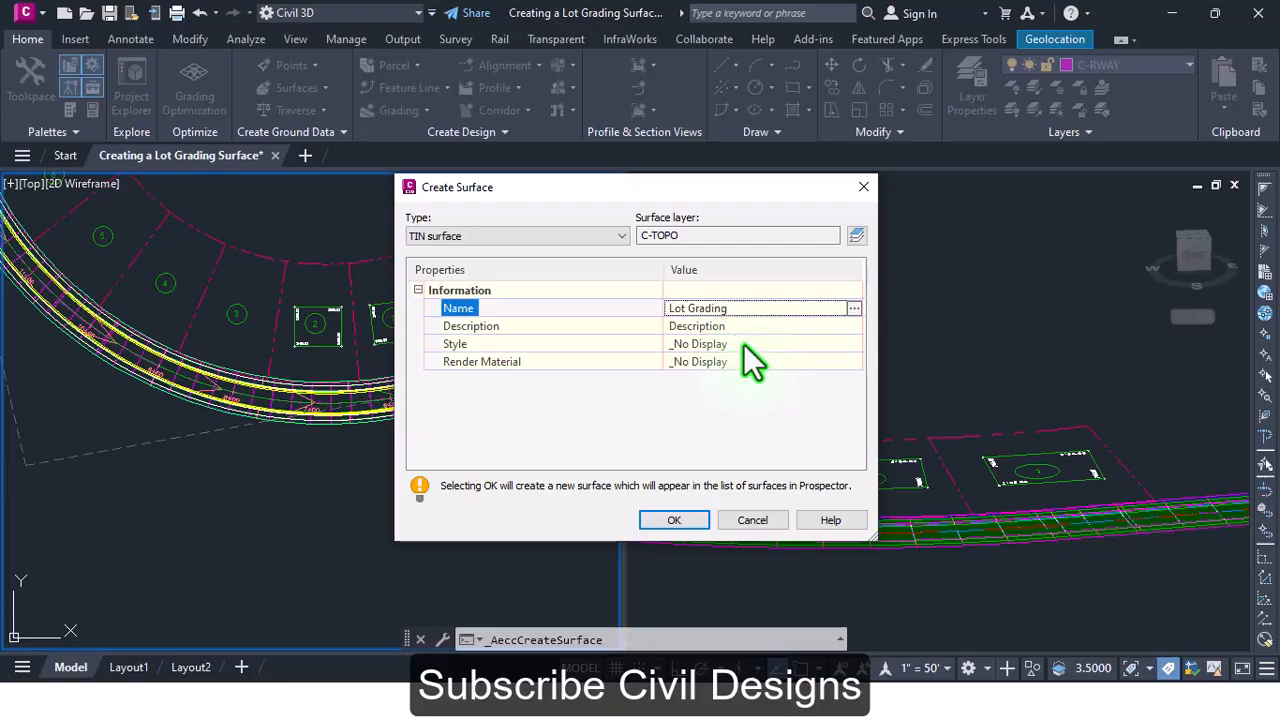
Assign the Contours 1' and 5' (Design) style to the new surface and create it
click(817, 345)
click(852, 344)
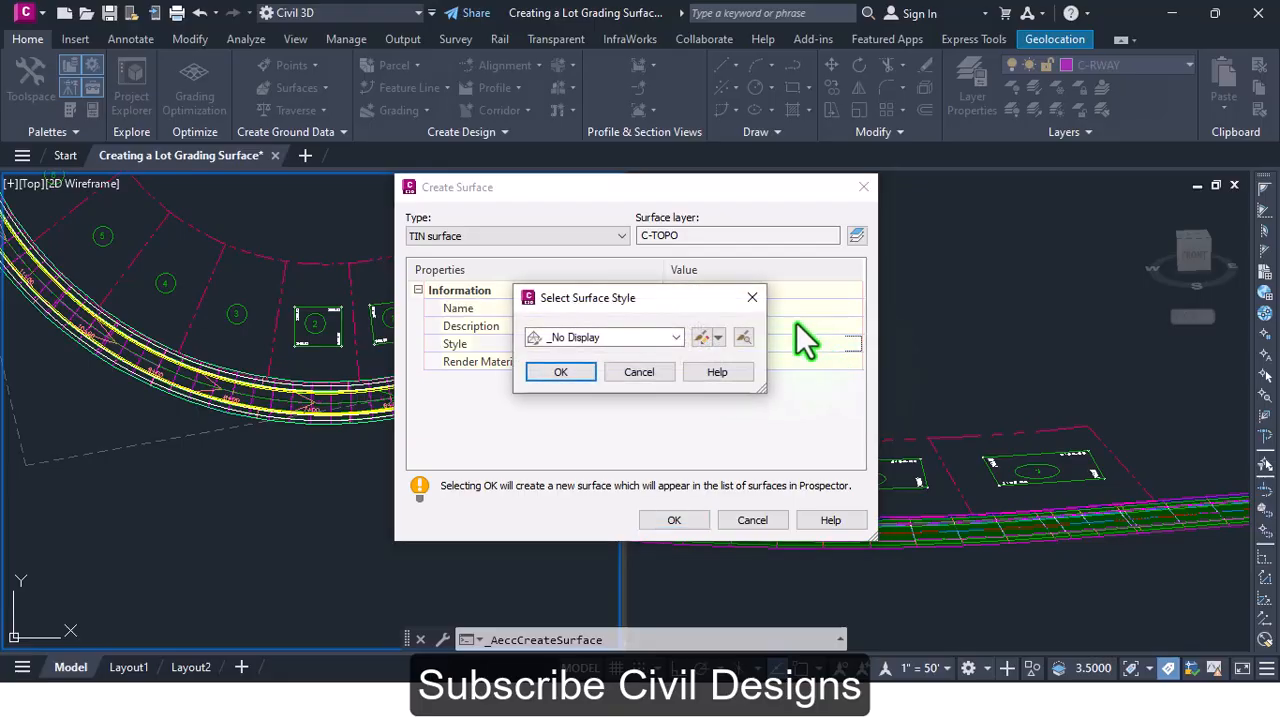
click(626, 341)
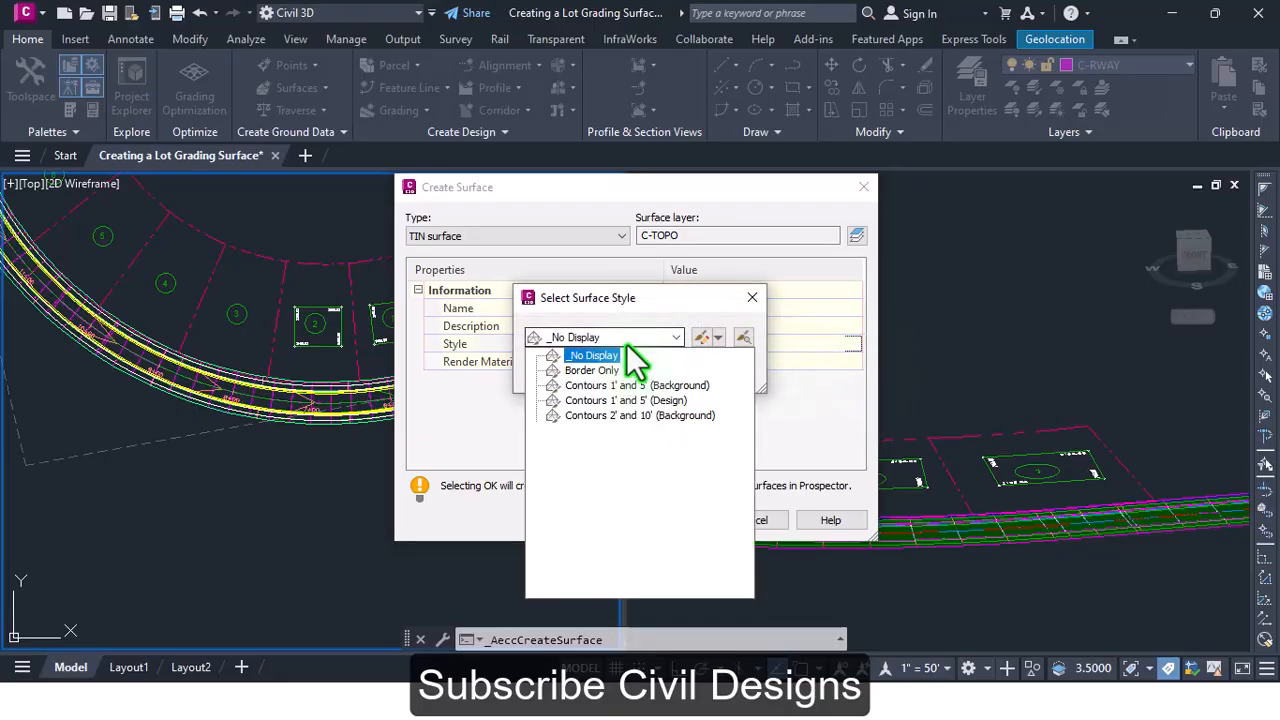
click(663, 403)
click(552, 371)
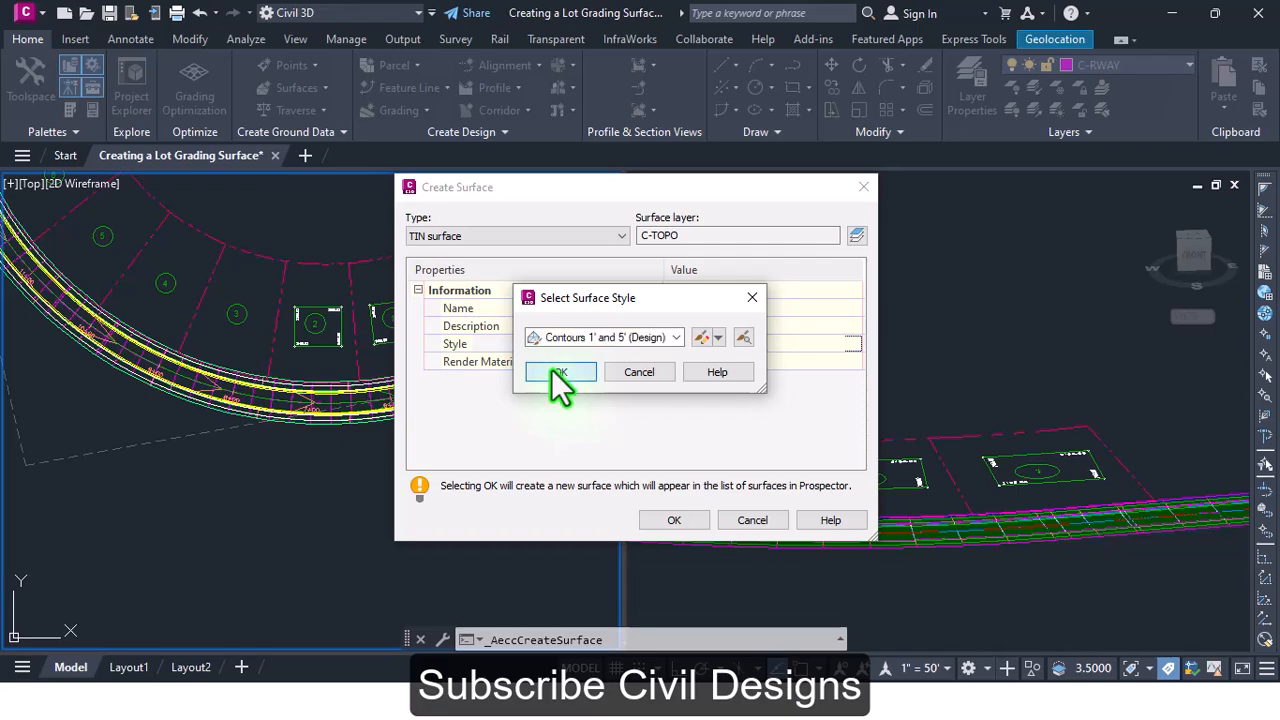
click(673, 520)
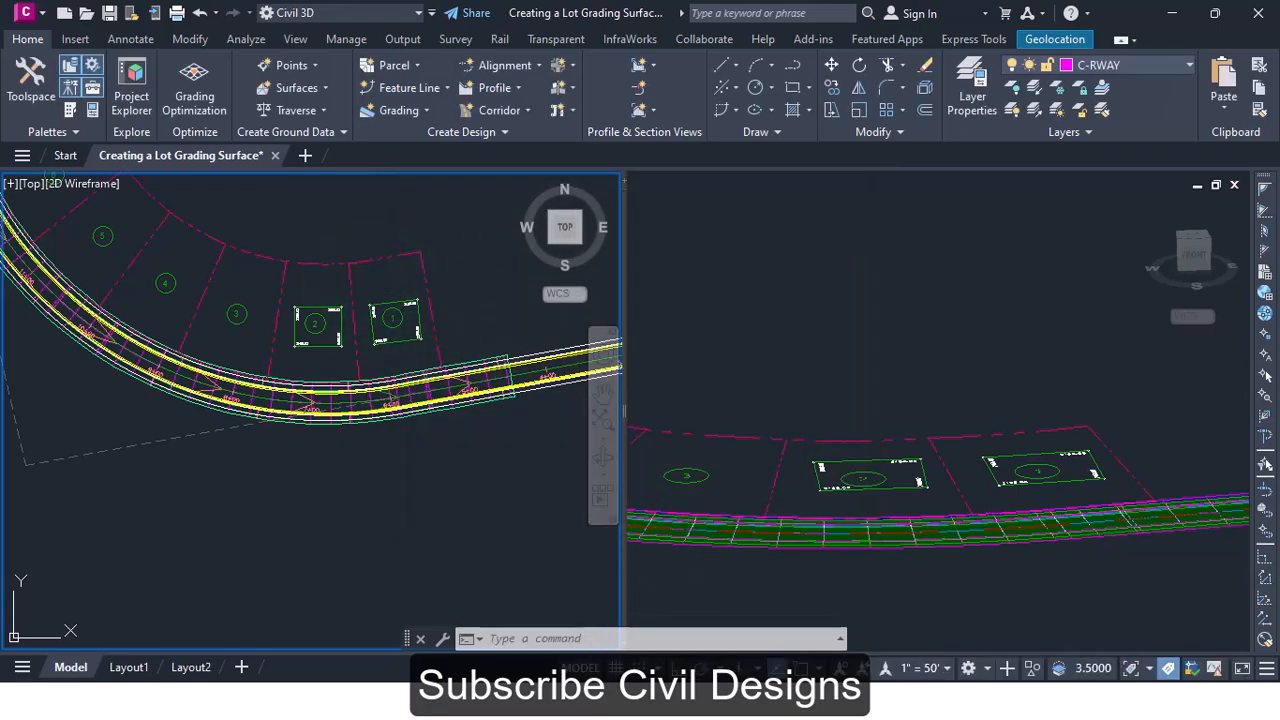
Begin adding breaklines to the Lot Grading surface, using the Standard type with a 0.10' mid-ordinate distance
scroll(325, 236, up, 2)
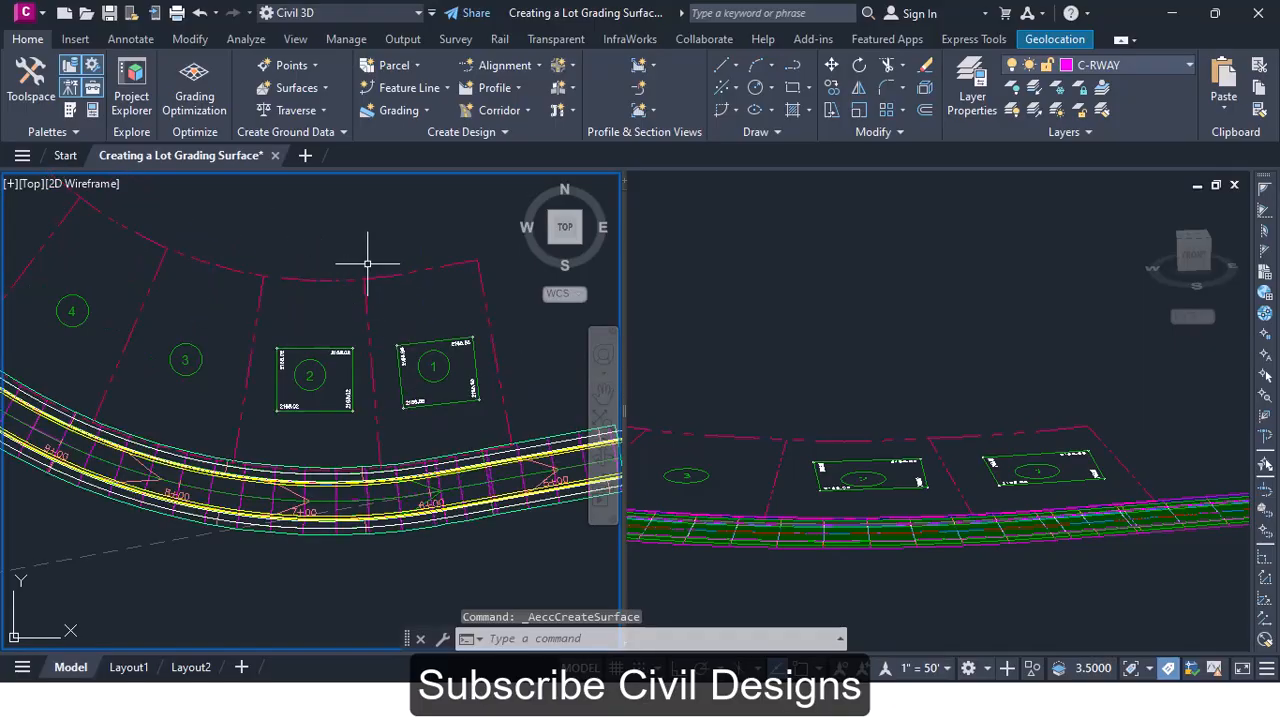
scroll(286, 263, down, 1)
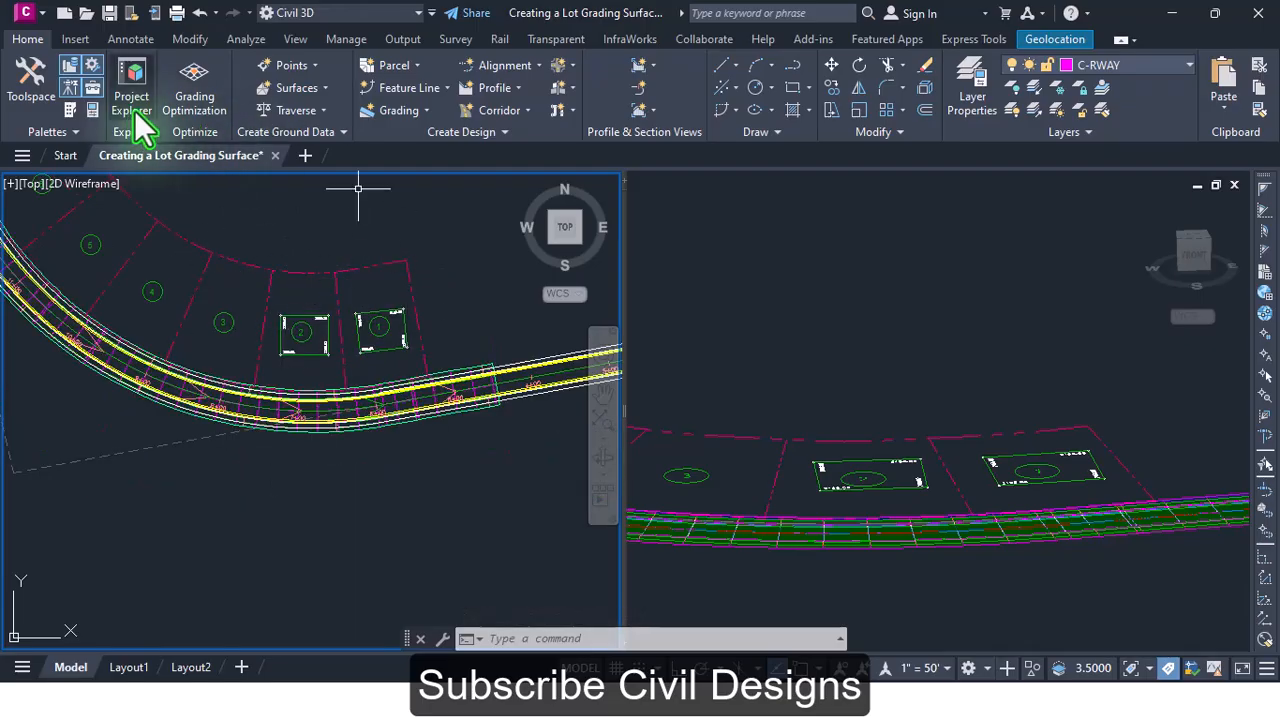
click(192, 39)
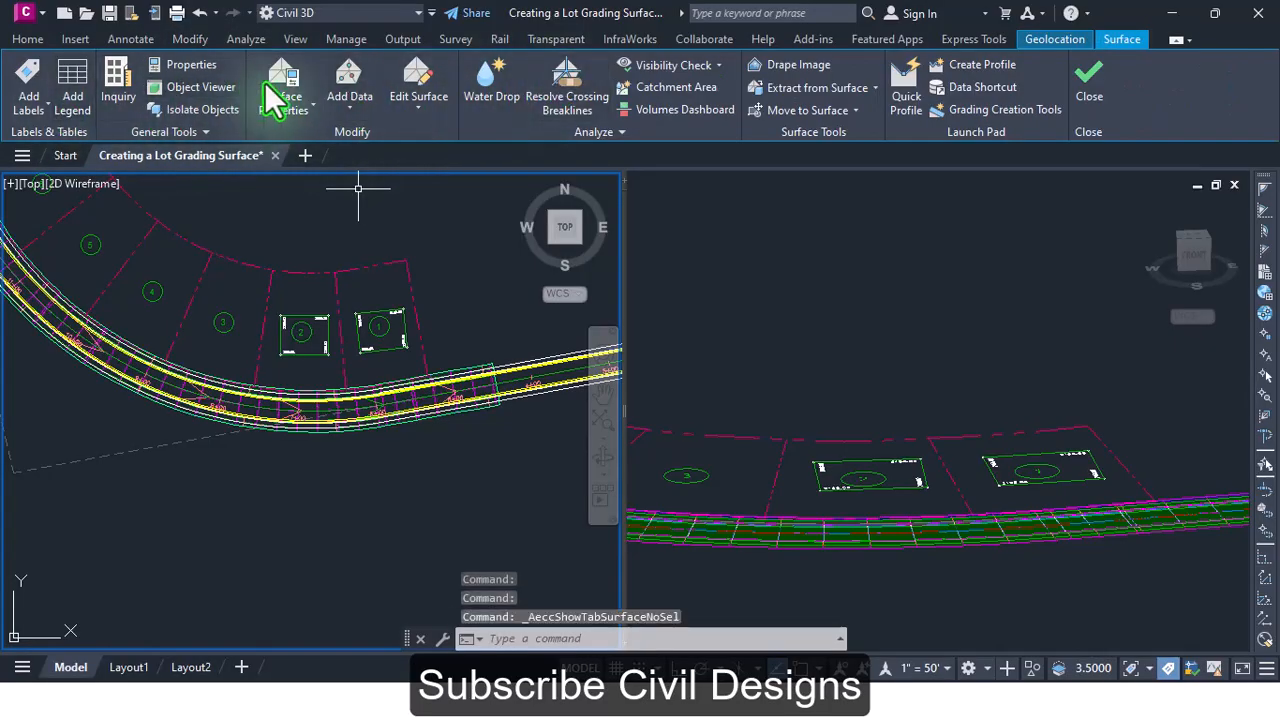
click(350, 112)
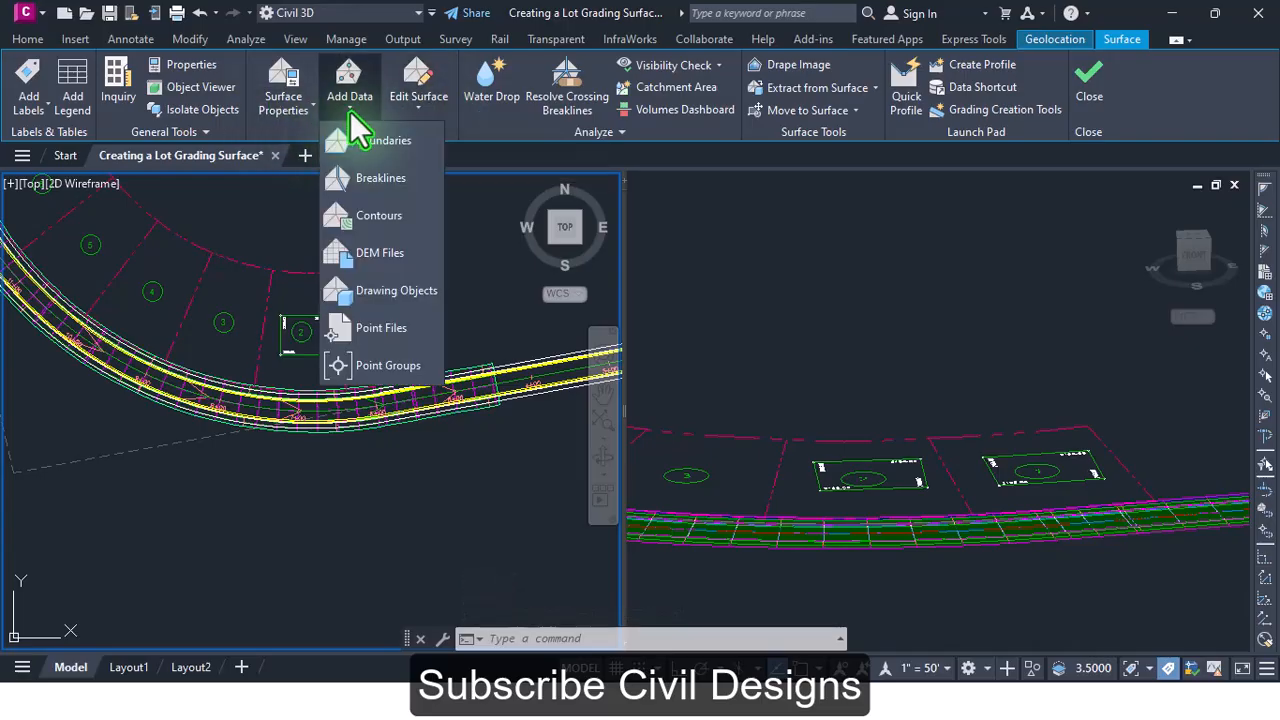
click(346, 177)
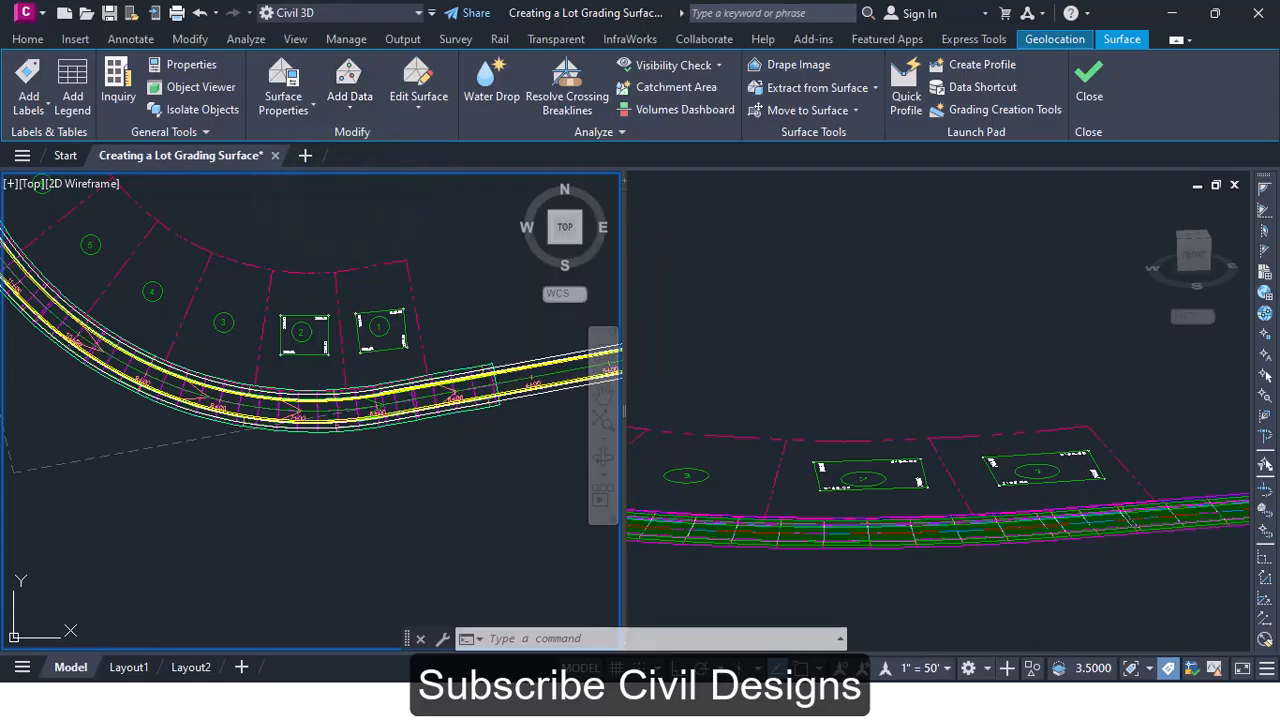
click(370, 268)
key(Return)
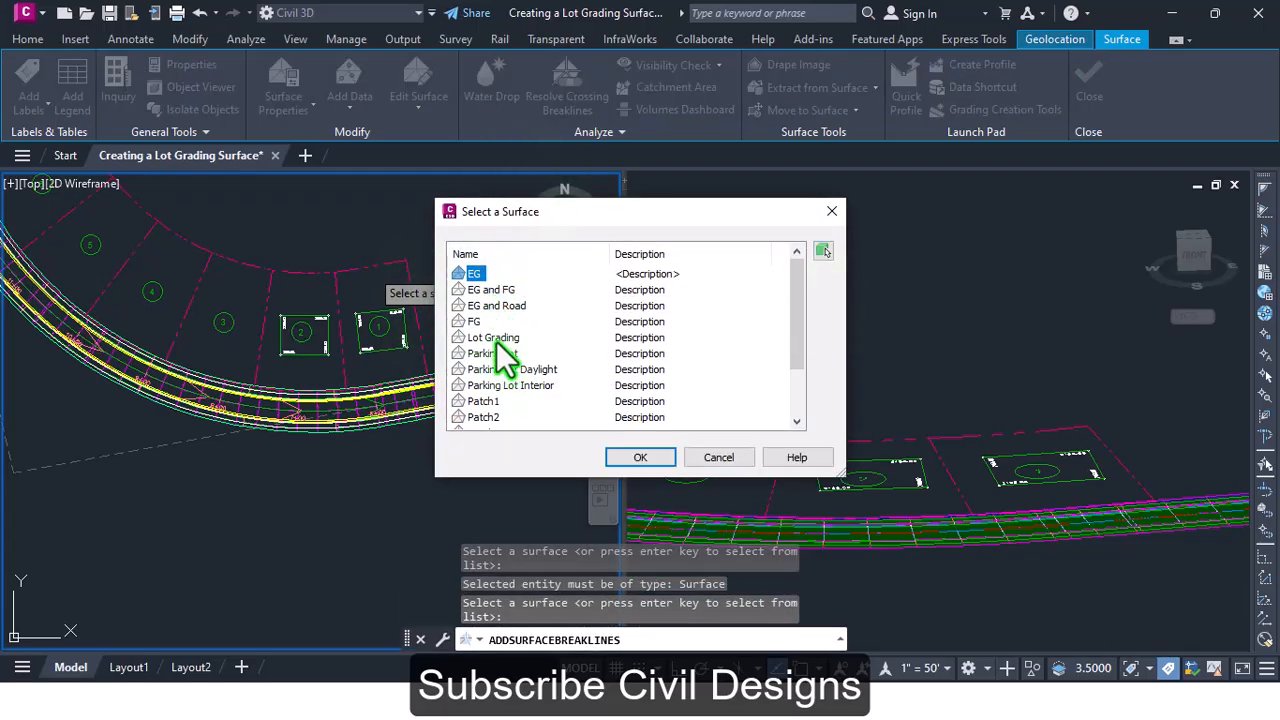
click(497, 338)
click(640, 459)
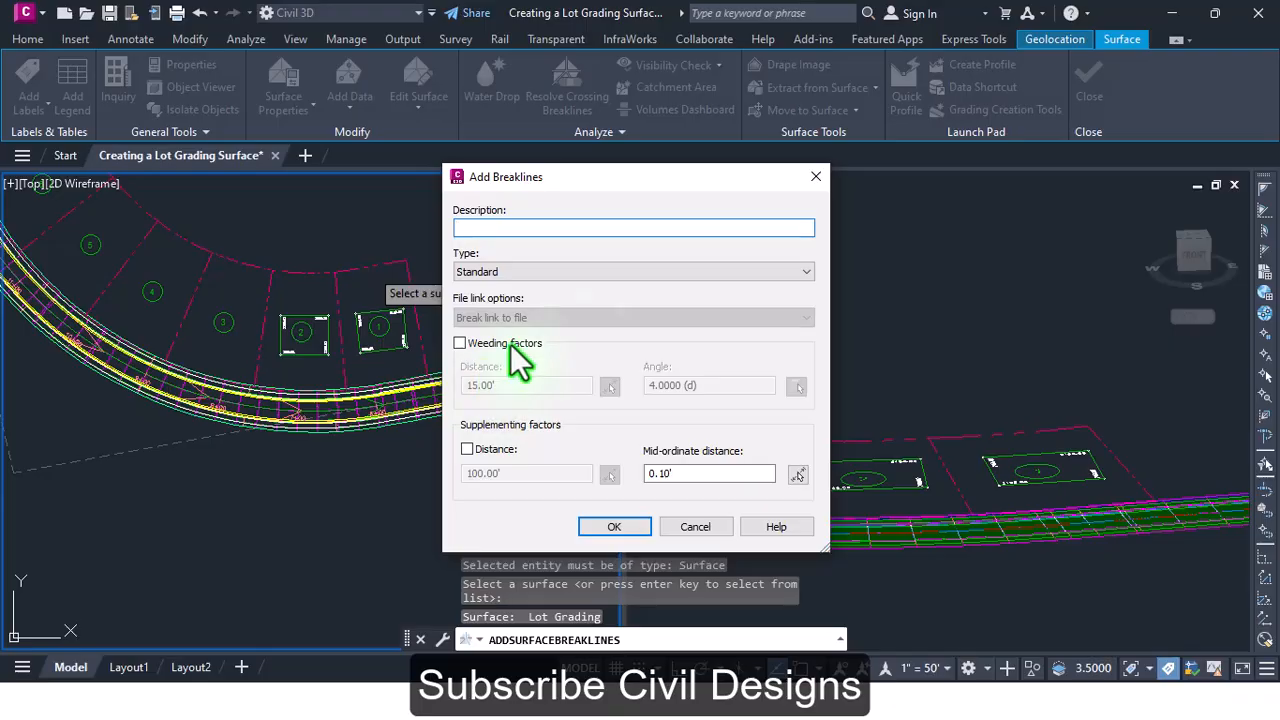
drag(593, 176, 480, 176)
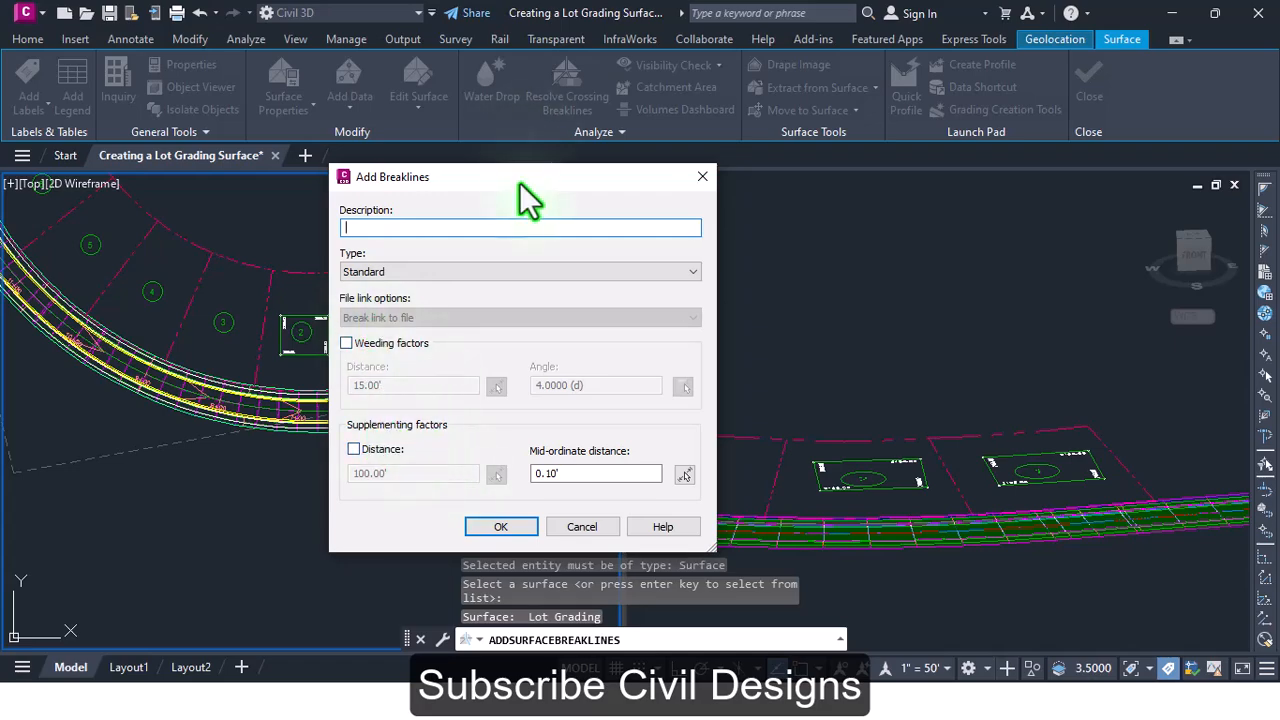
drag(520, 186, 441, 194)
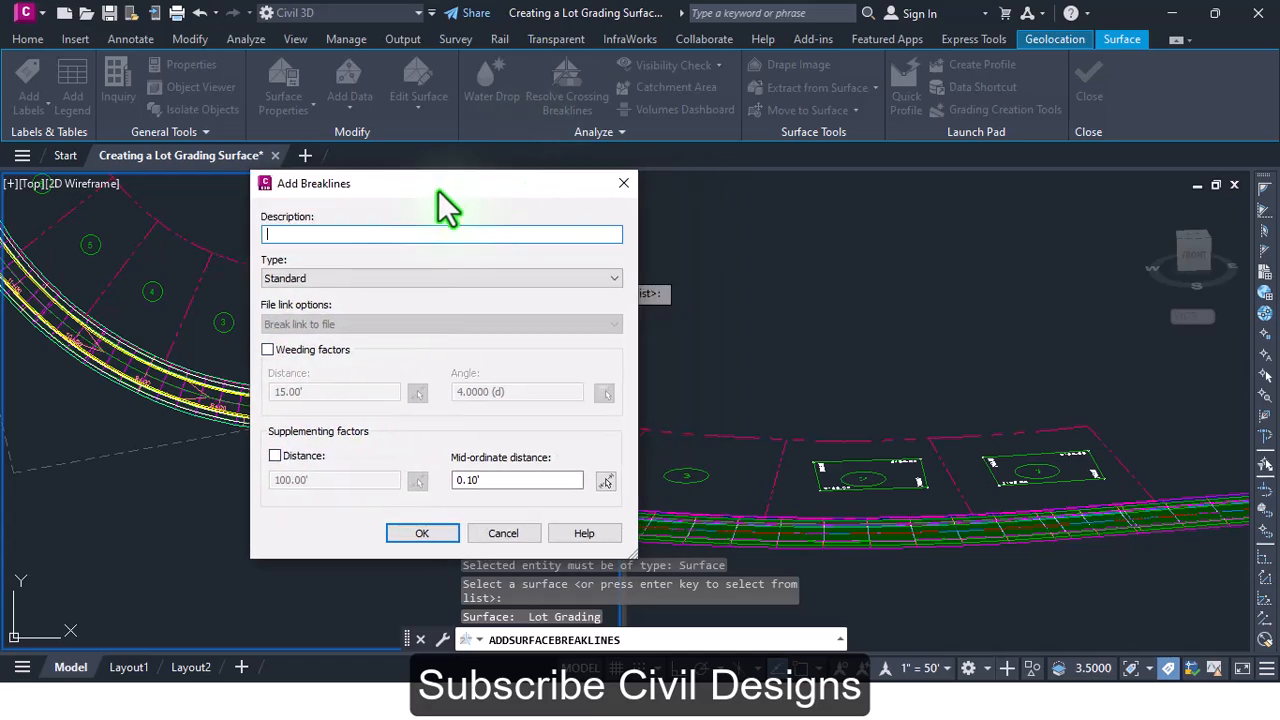
click(428, 534)
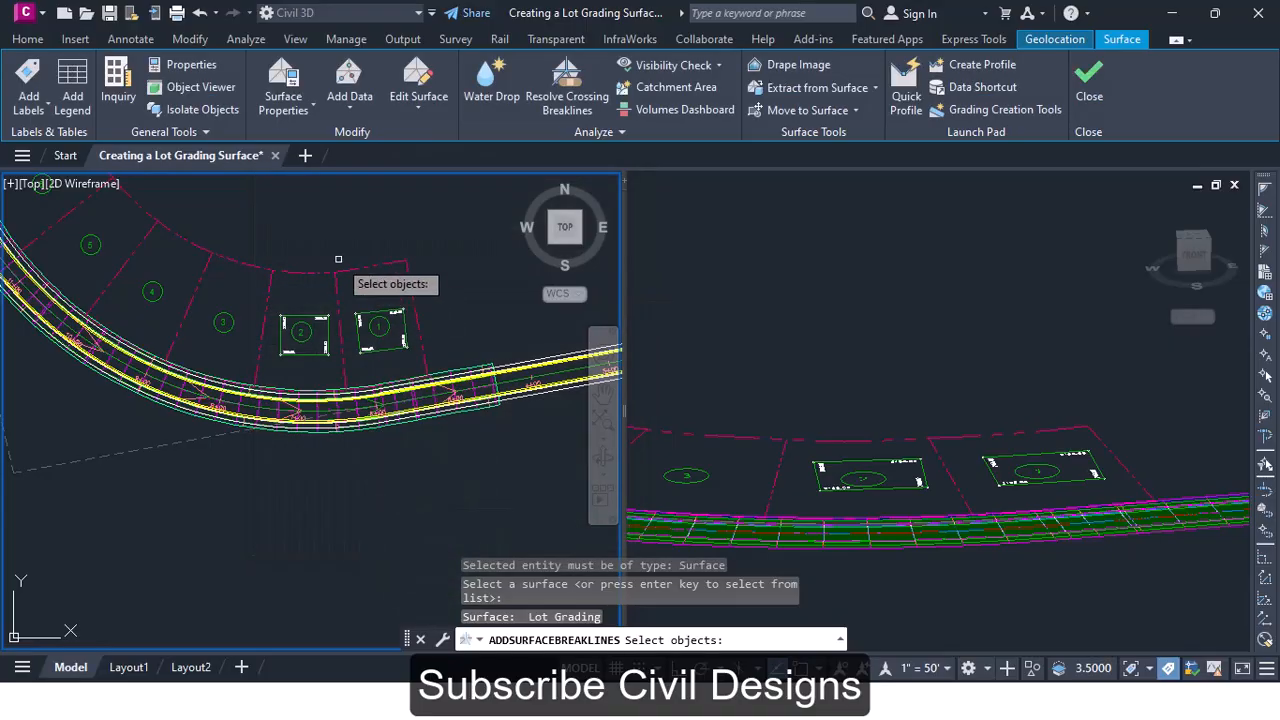
Use the dashed rear lot line and the magenta front lot line along the road as the surface's breaklines
scroll(349, 277, up, 2)
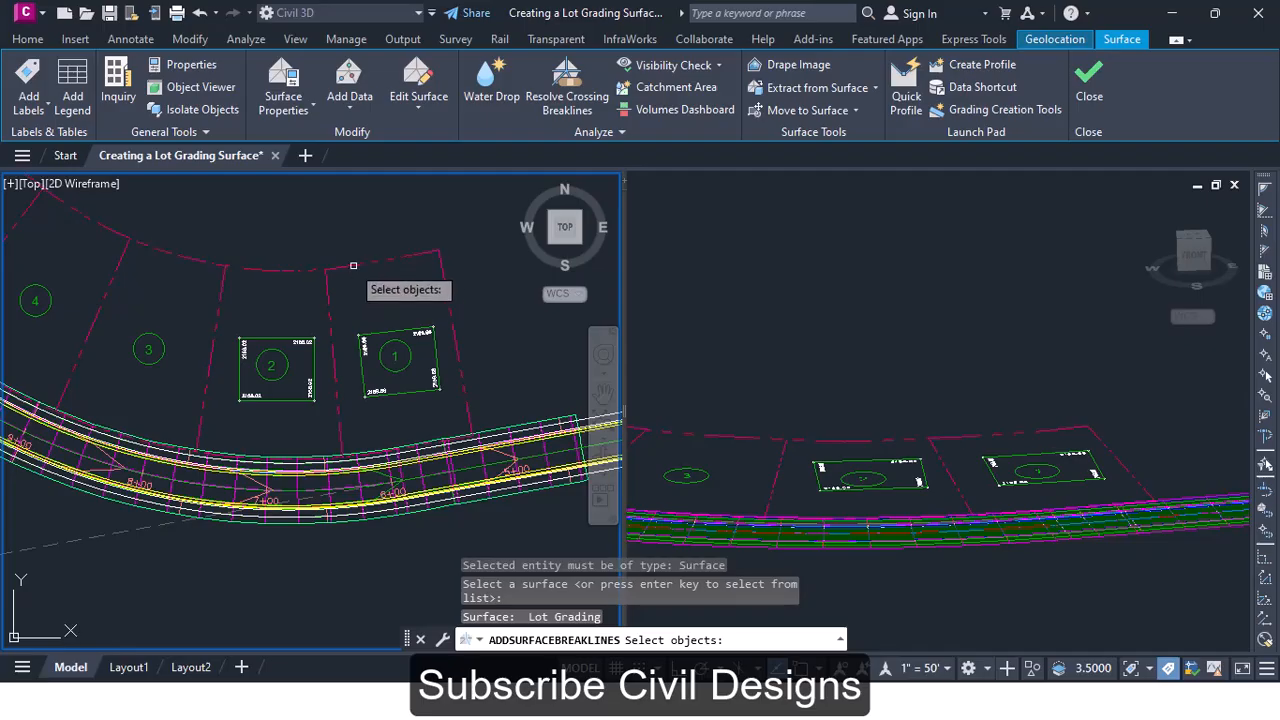
click(353, 268)
scroll(391, 446, up, 4)
scroll(391, 446, up, 3)
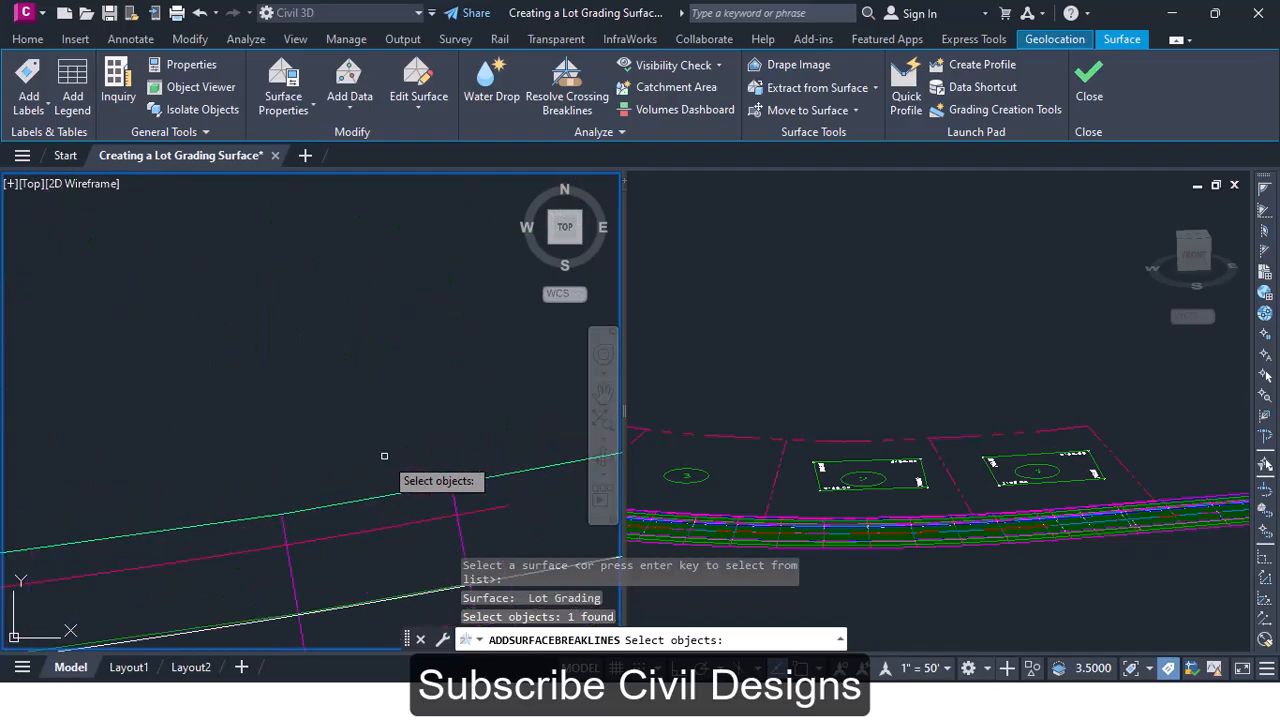
click(393, 526)
scroll(370, 368, down, 5)
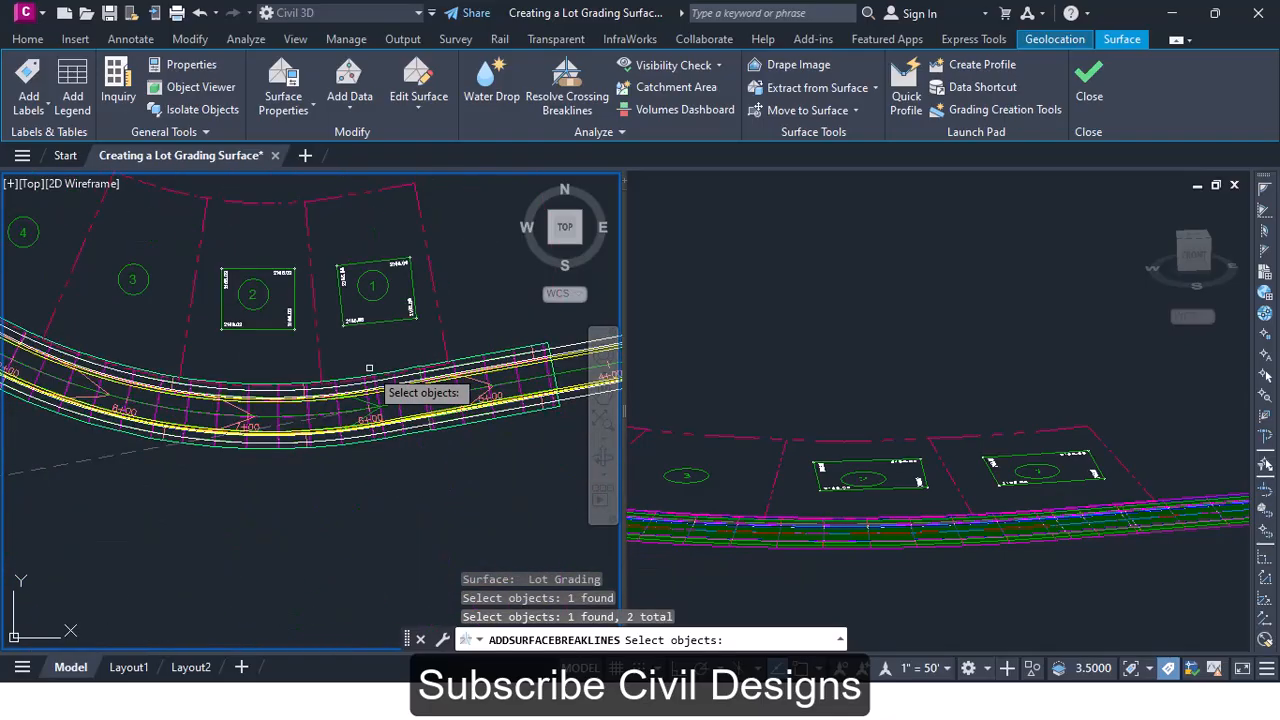
key(Return)
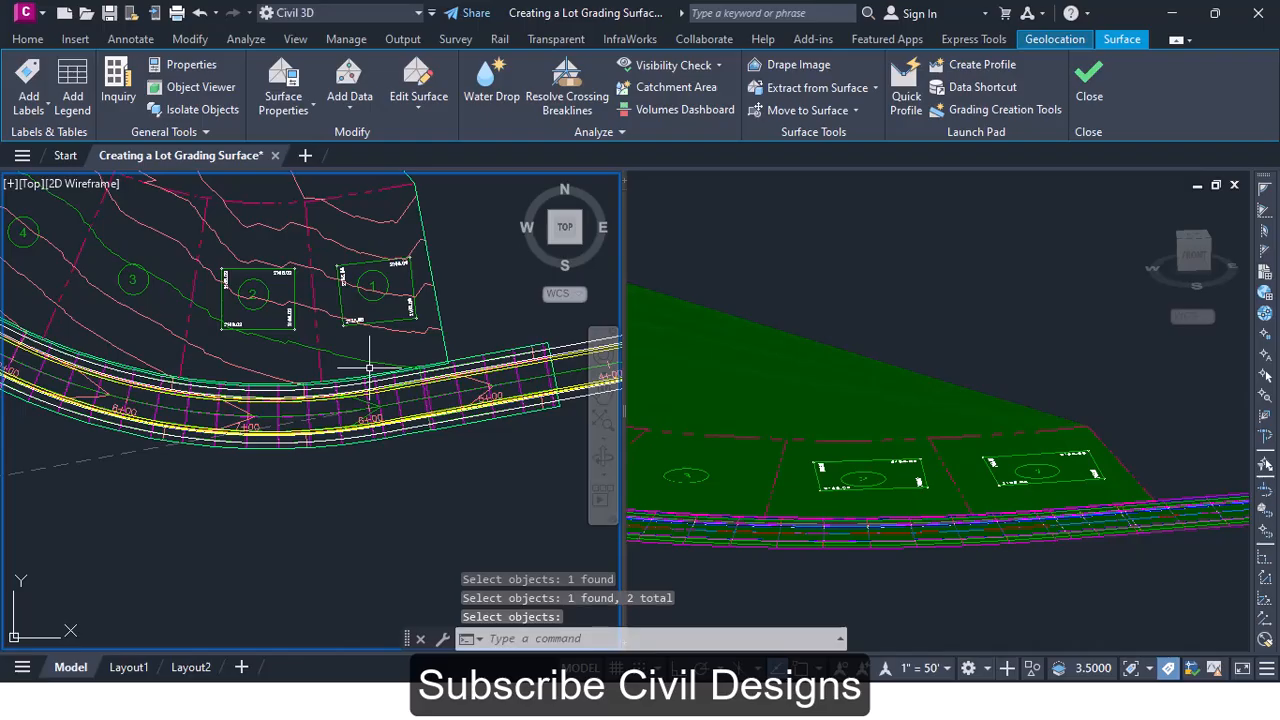
Change the Lot Grading surface's style to Contours and Triangles in its surface properties
scroll(440, 280, down, 5)
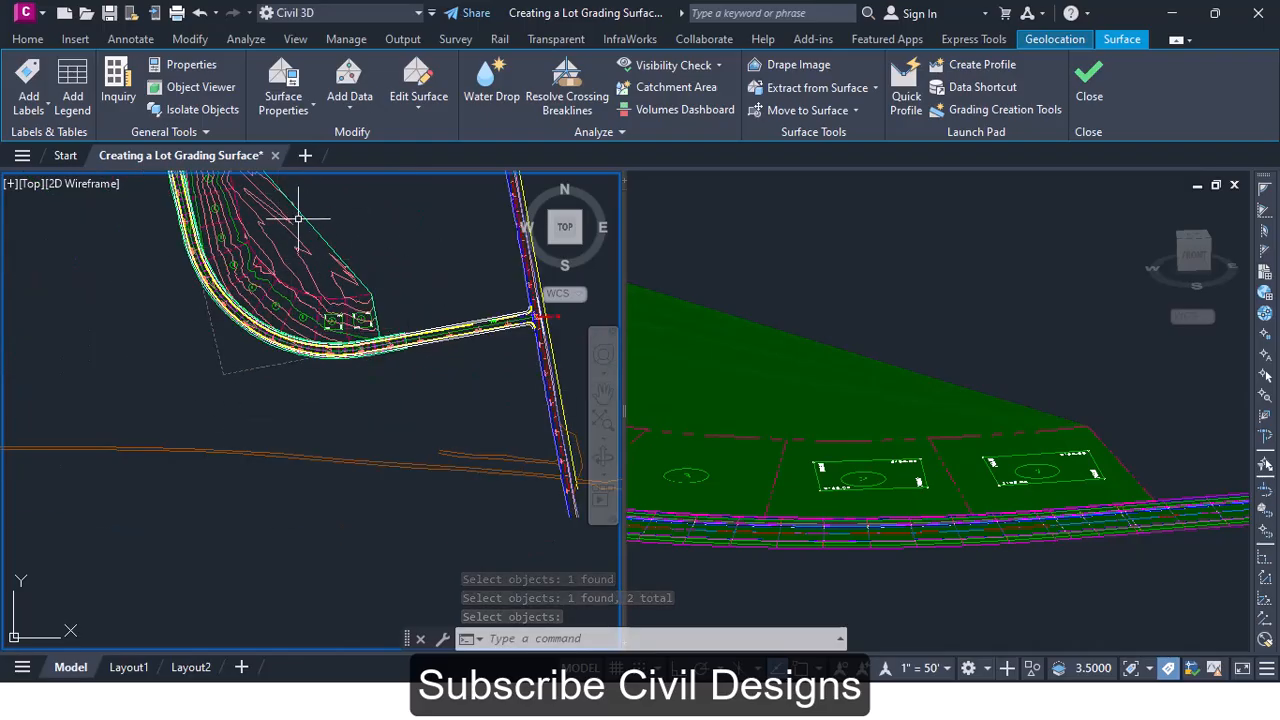
scroll(300, 214, up, 3)
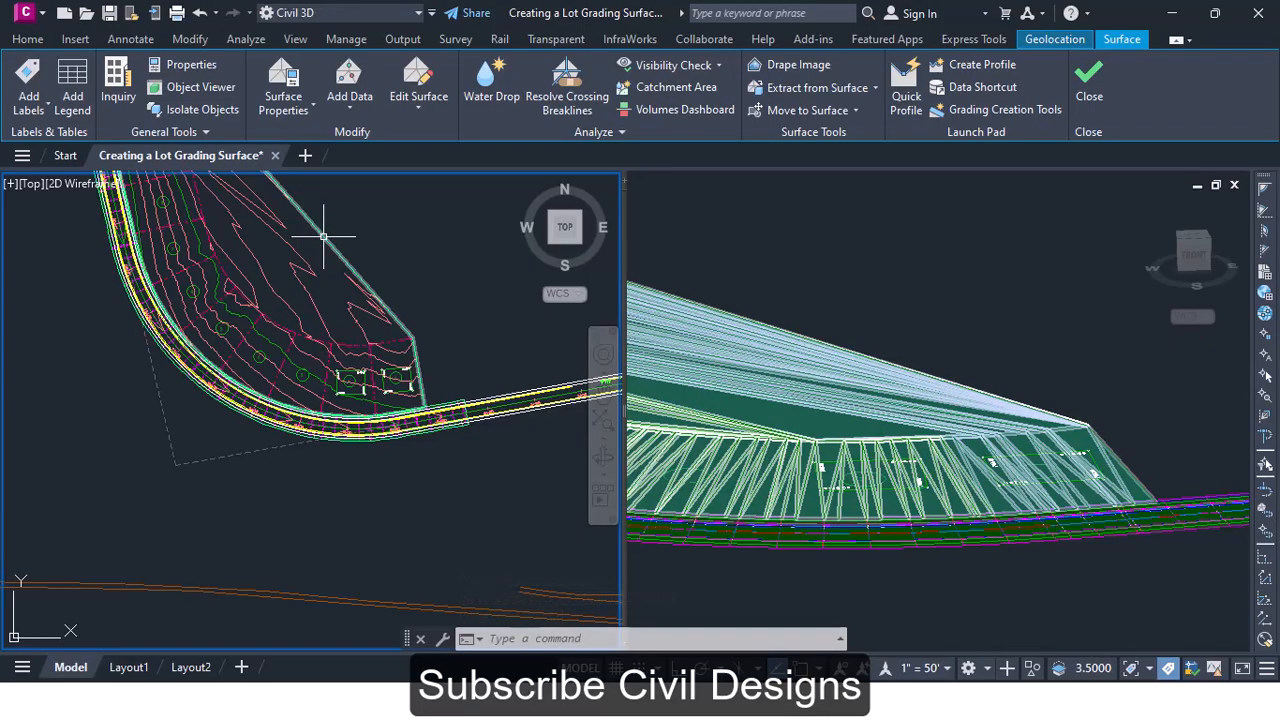
scroll(323, 237, down, 3)
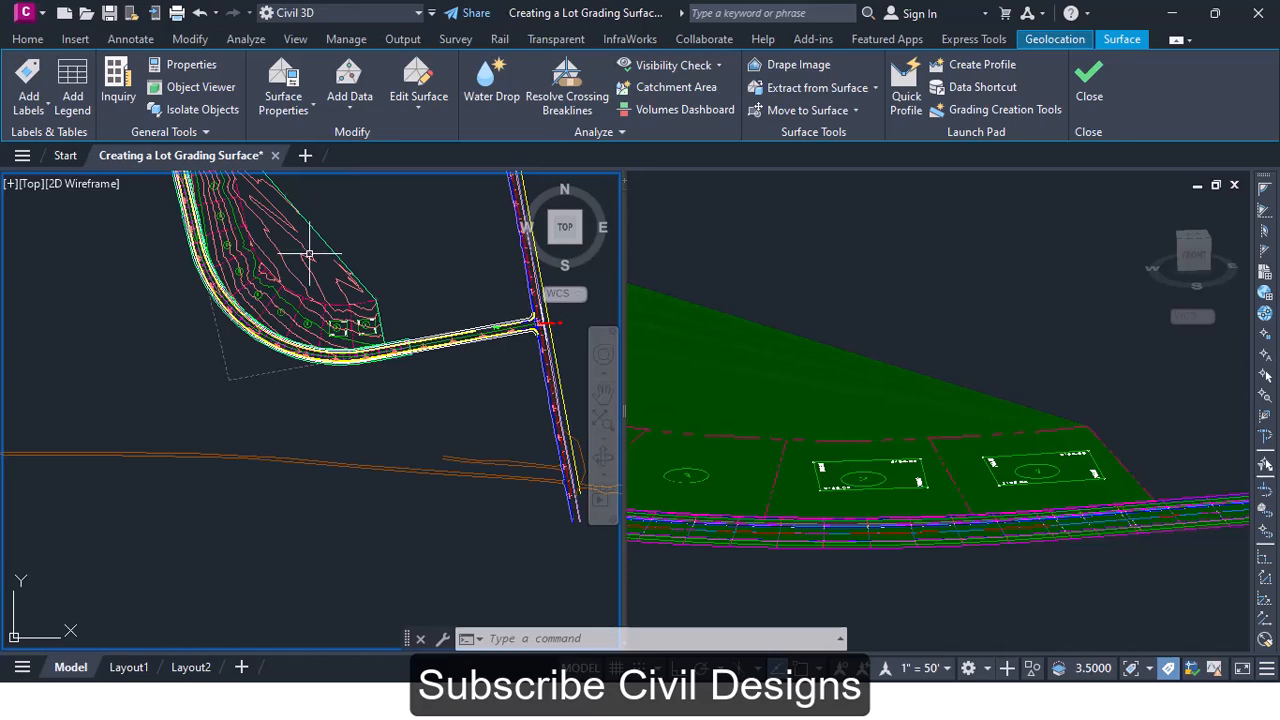
mouse_move(342, 261)
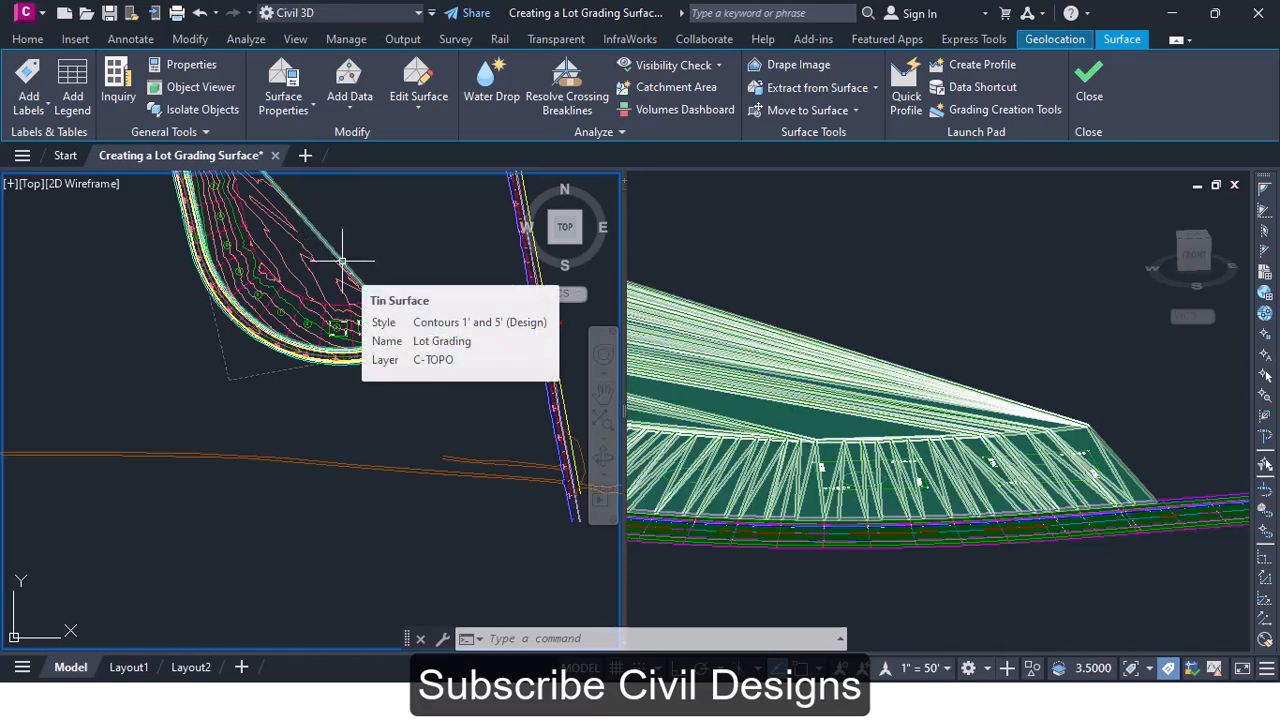
click(342, 261)
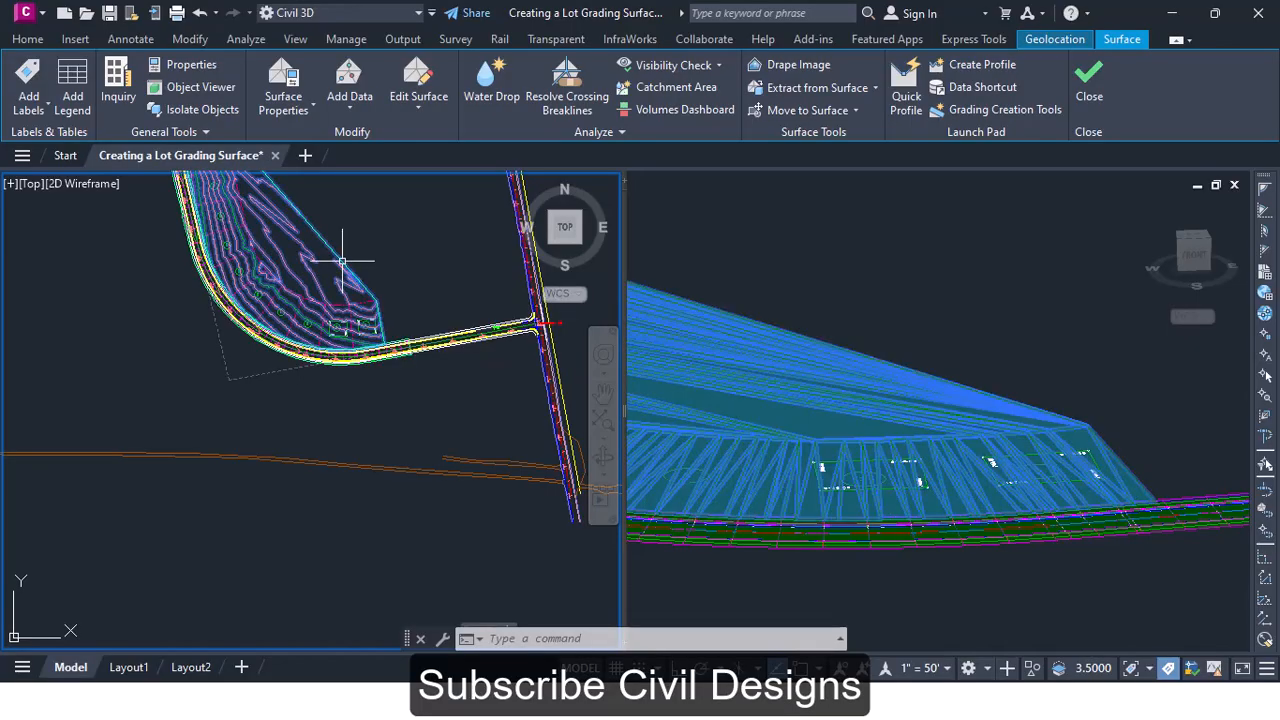
click(296, 70)
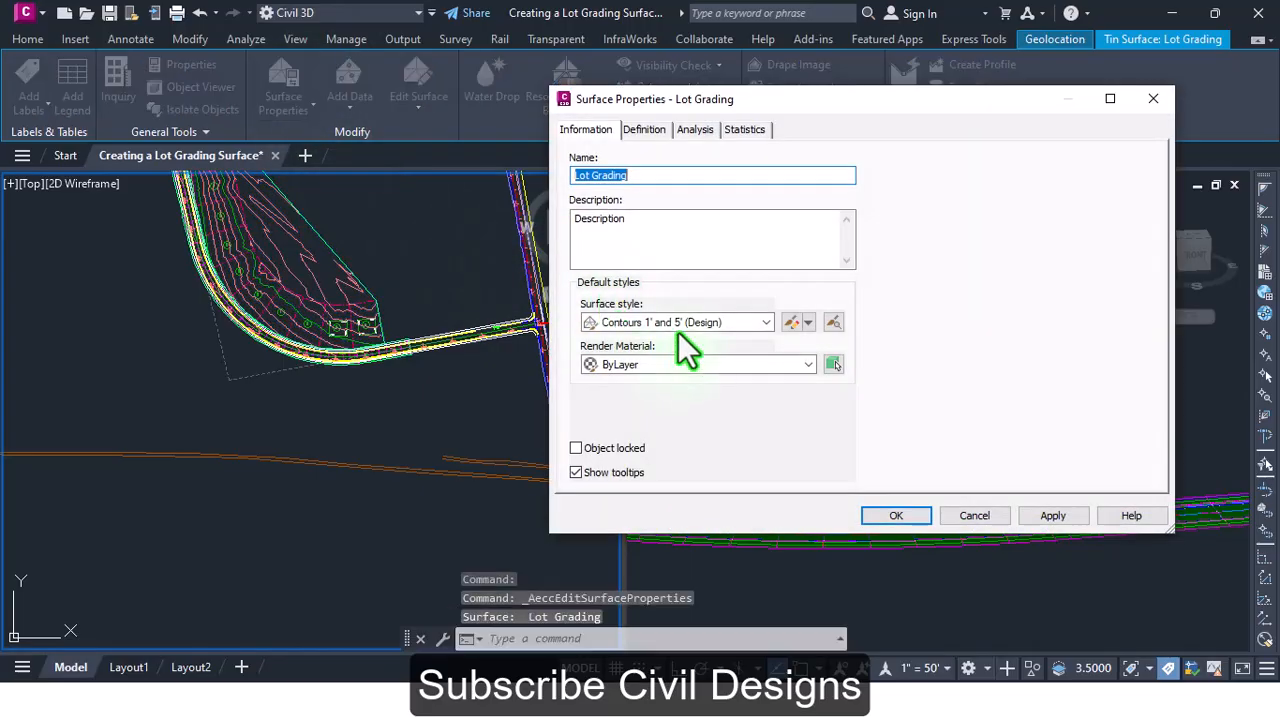
click(678, 322)
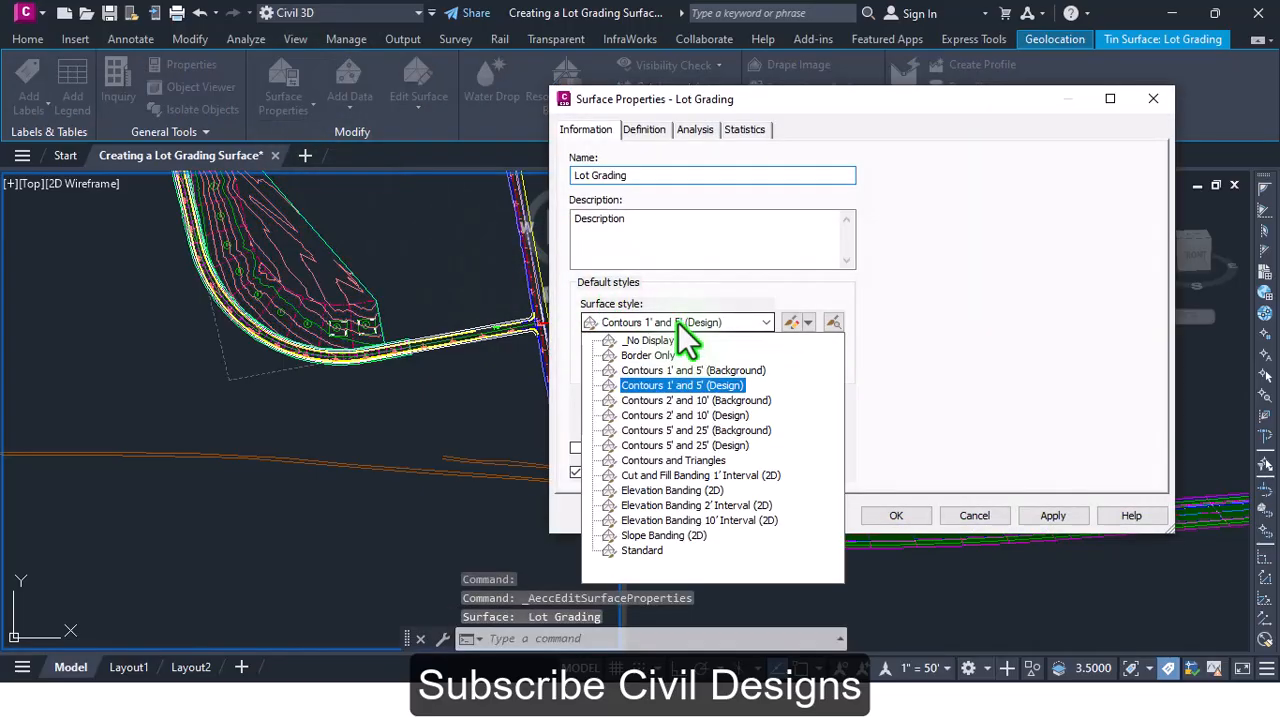
click(672, 460)
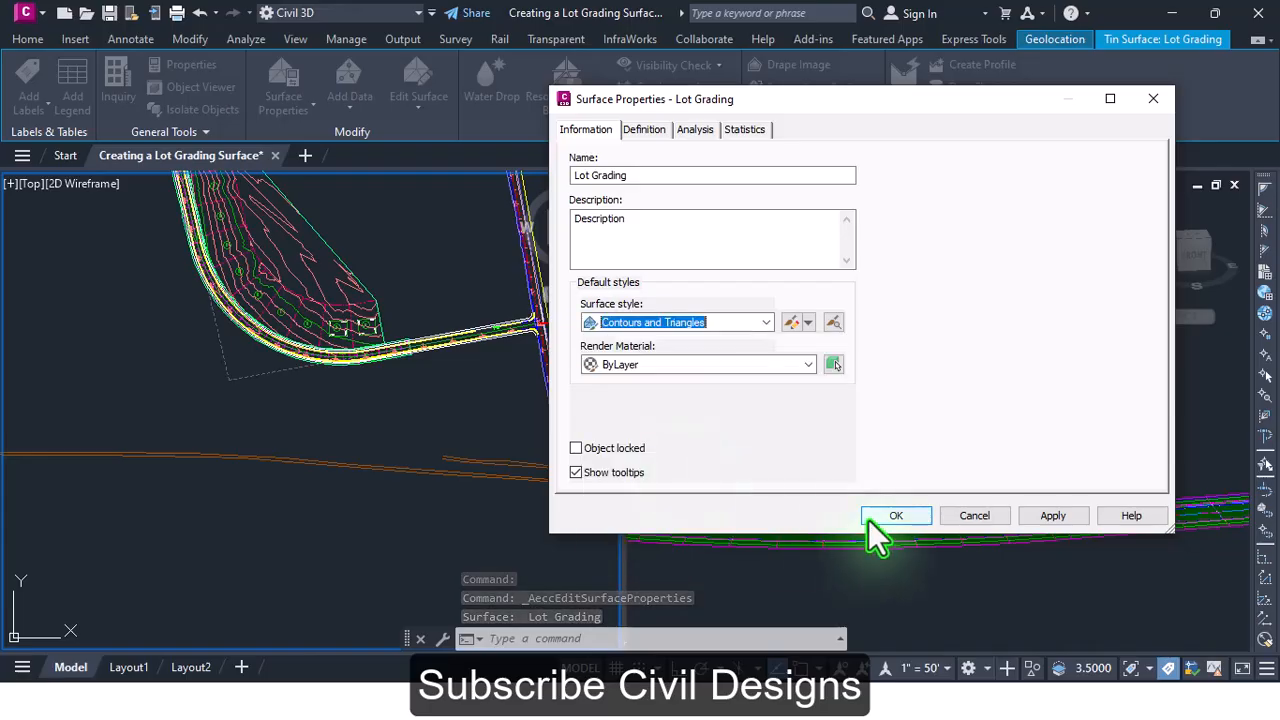
click(896, 516)
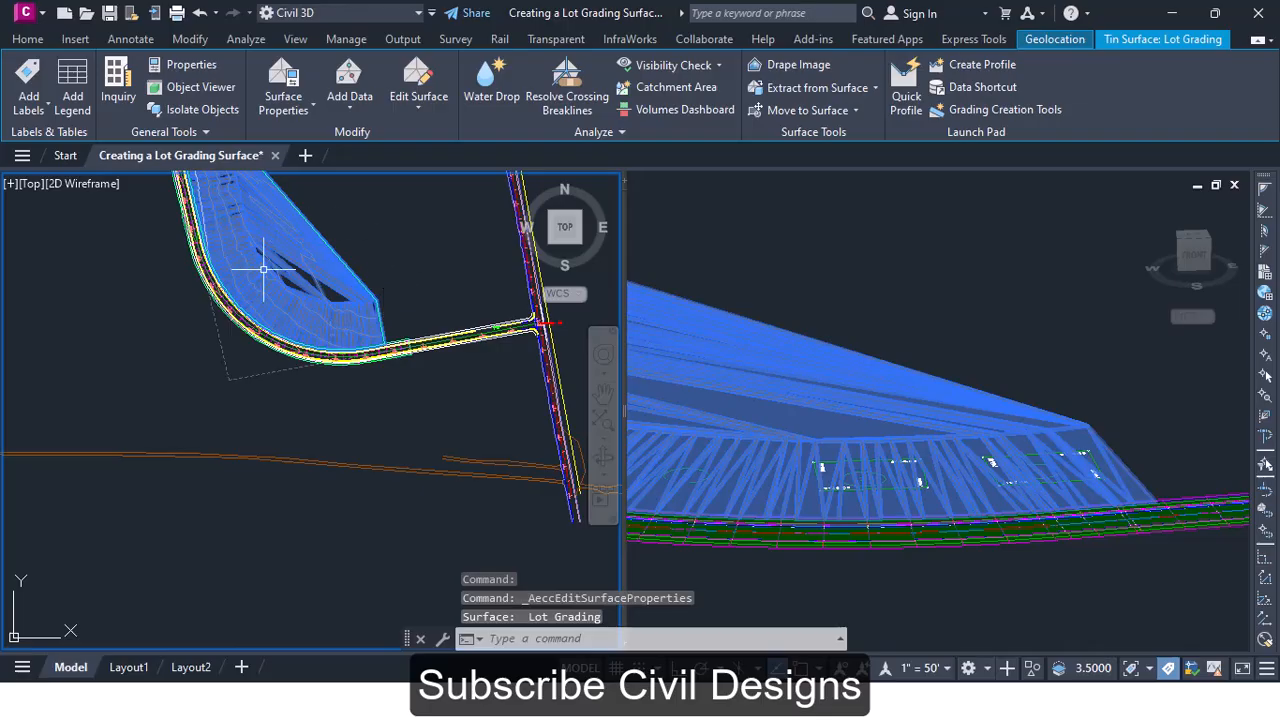
Delete the Lot Grading surface's long triangle edges across the open area behind the rear lot line, including the thin edges beside the curved lots
scroll(250, 247, up, 3)
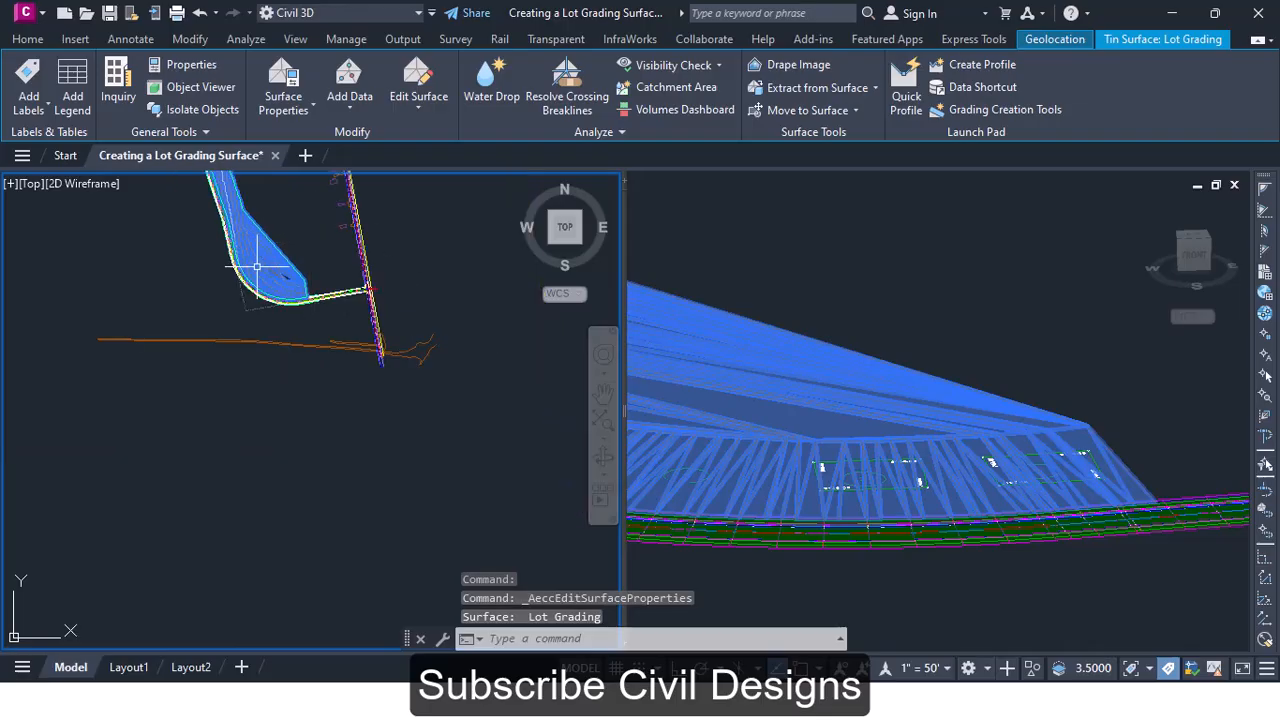
click(416, 107)
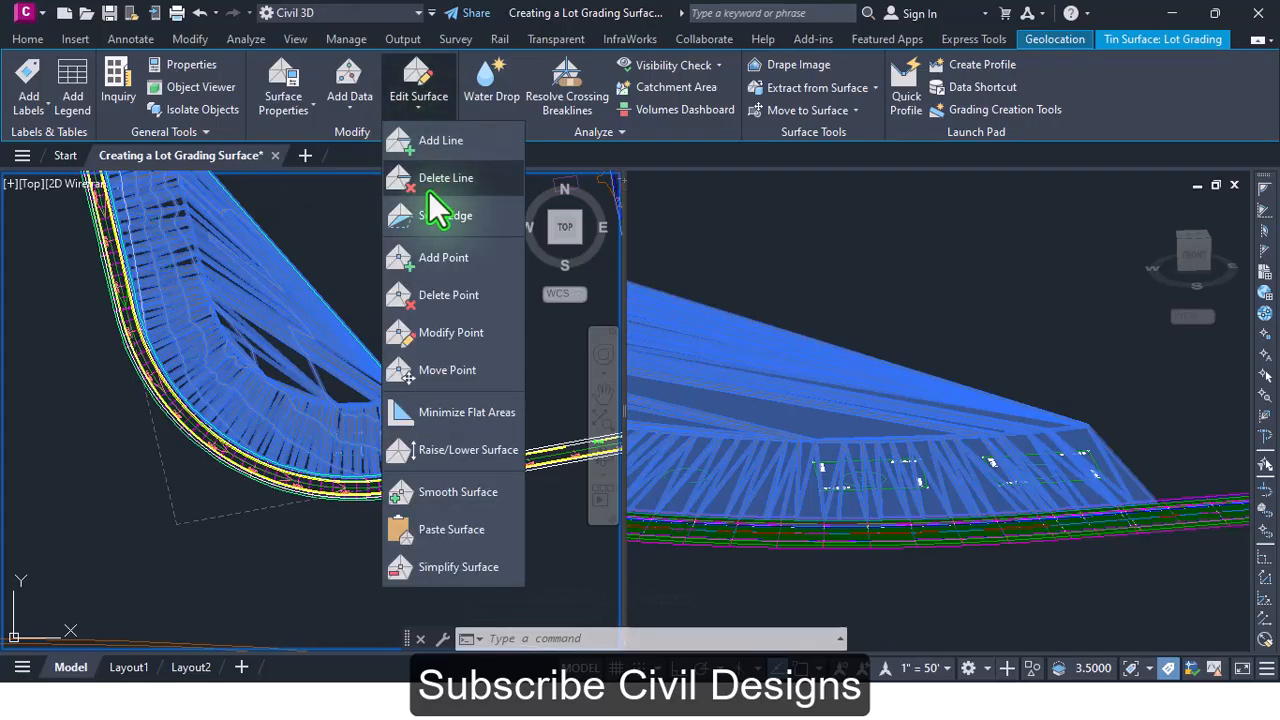
click(426, 187)
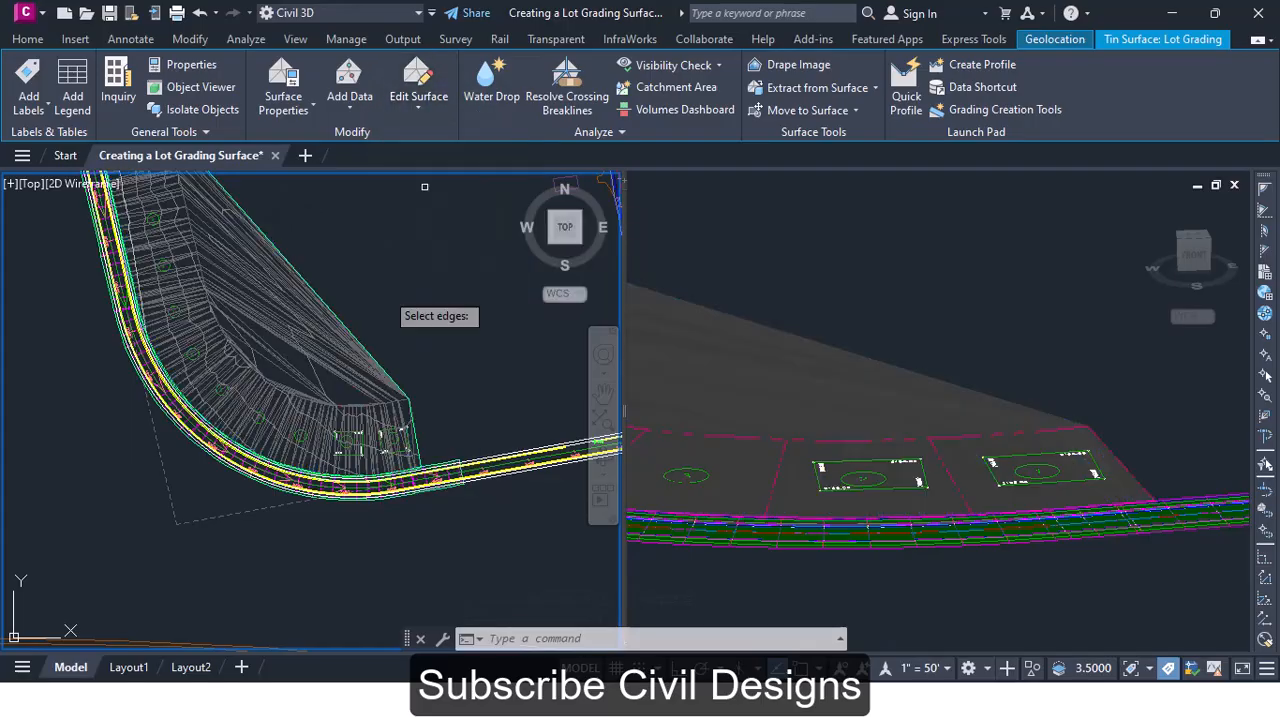
click(355, 304)
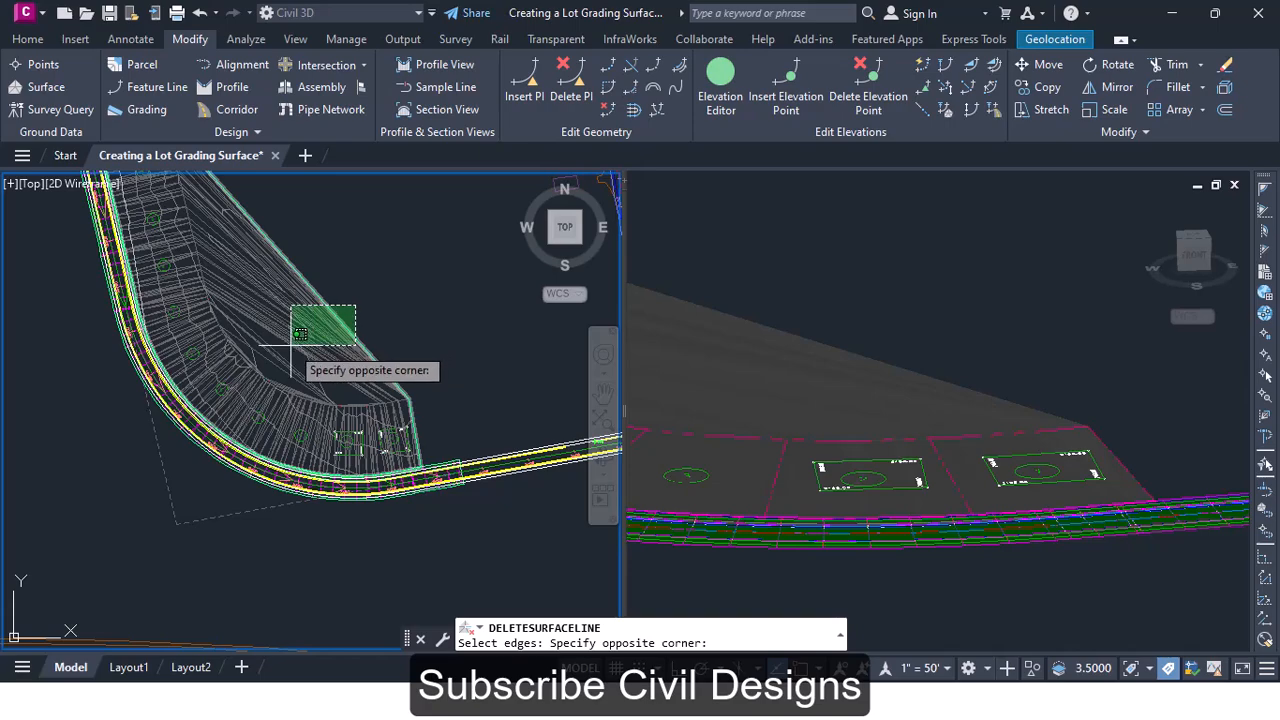
click(290, 345)
scroll(305, 345, up, 4)
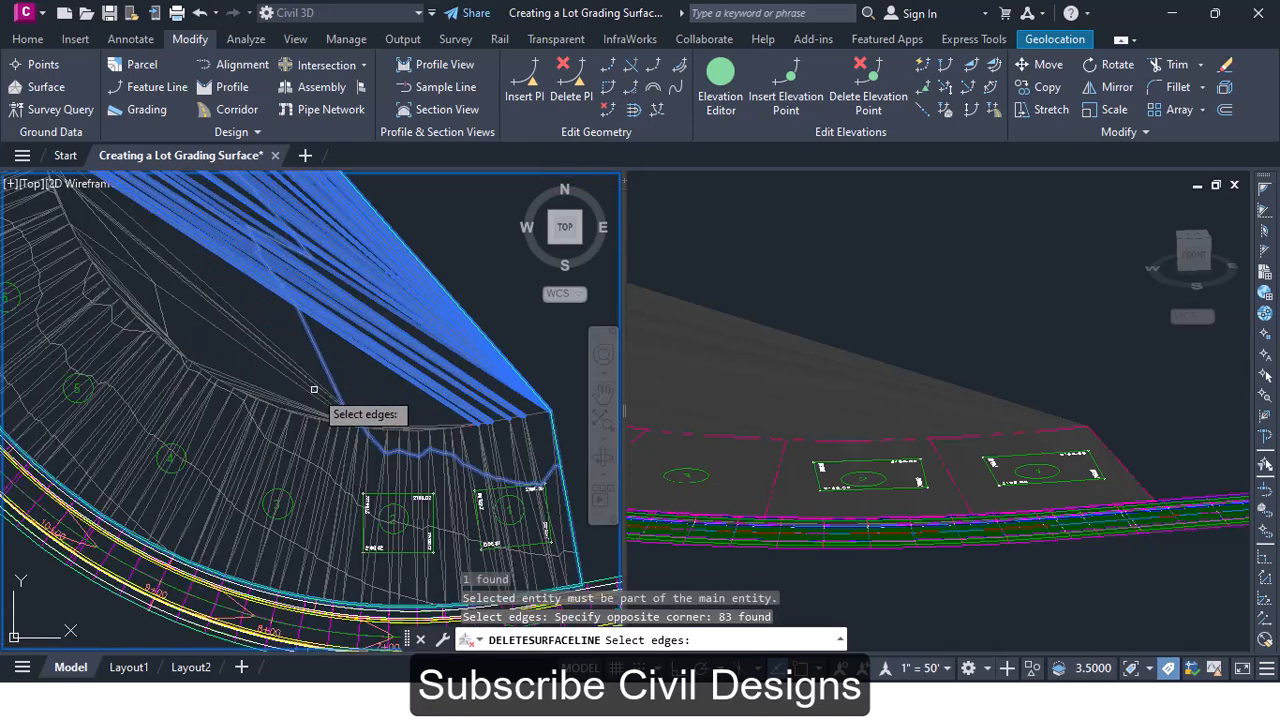
shift+click(330, 363)
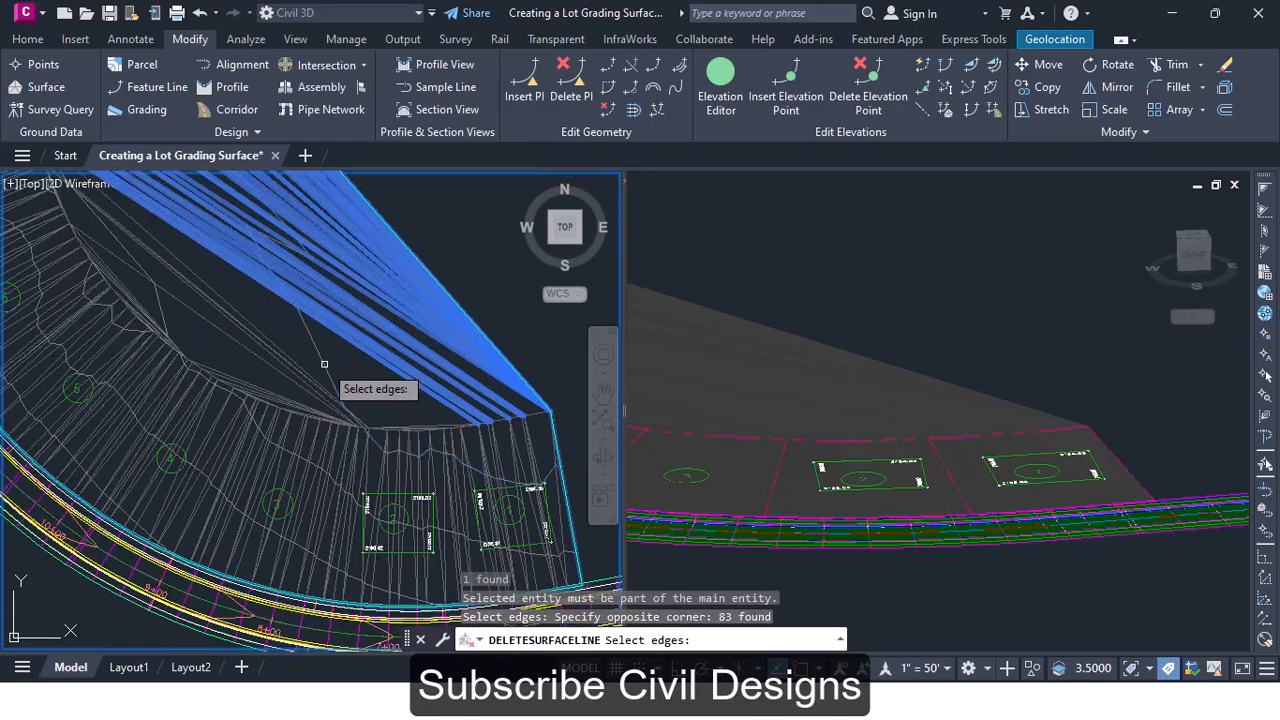
scroll(289, 371, up, 3)
click(280, 334)
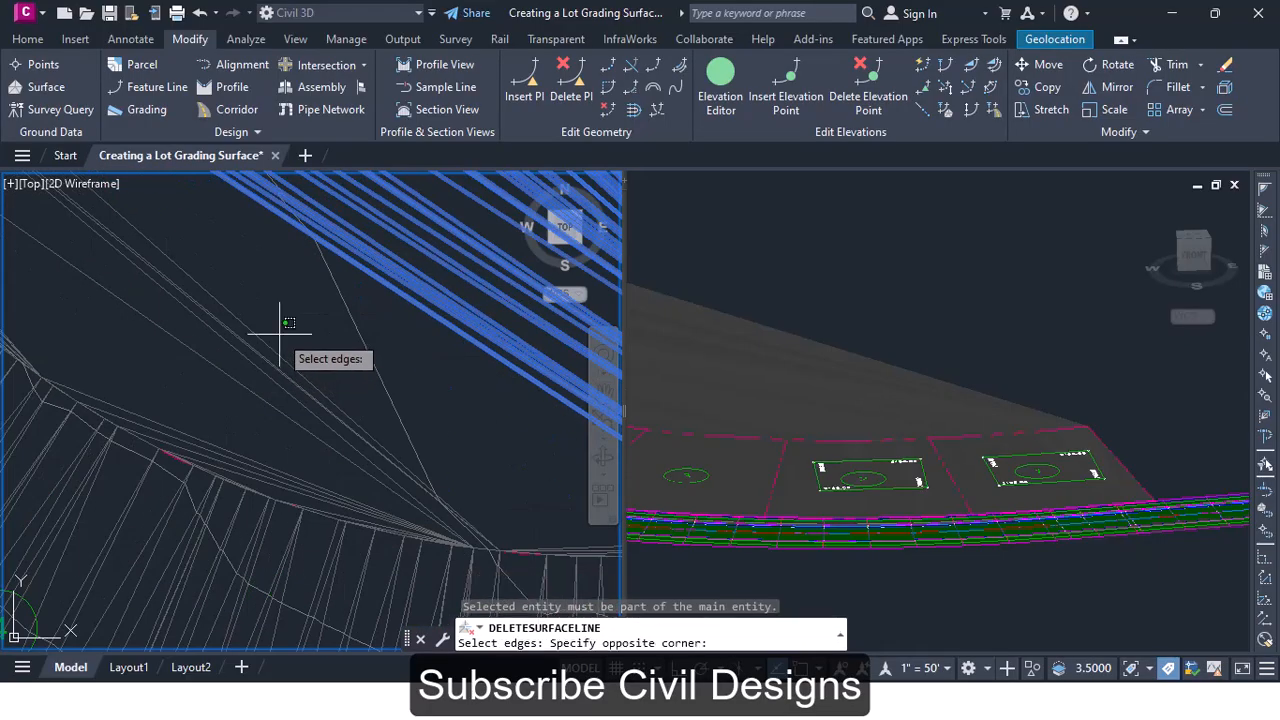
click(243, 360)
click(258, 332)
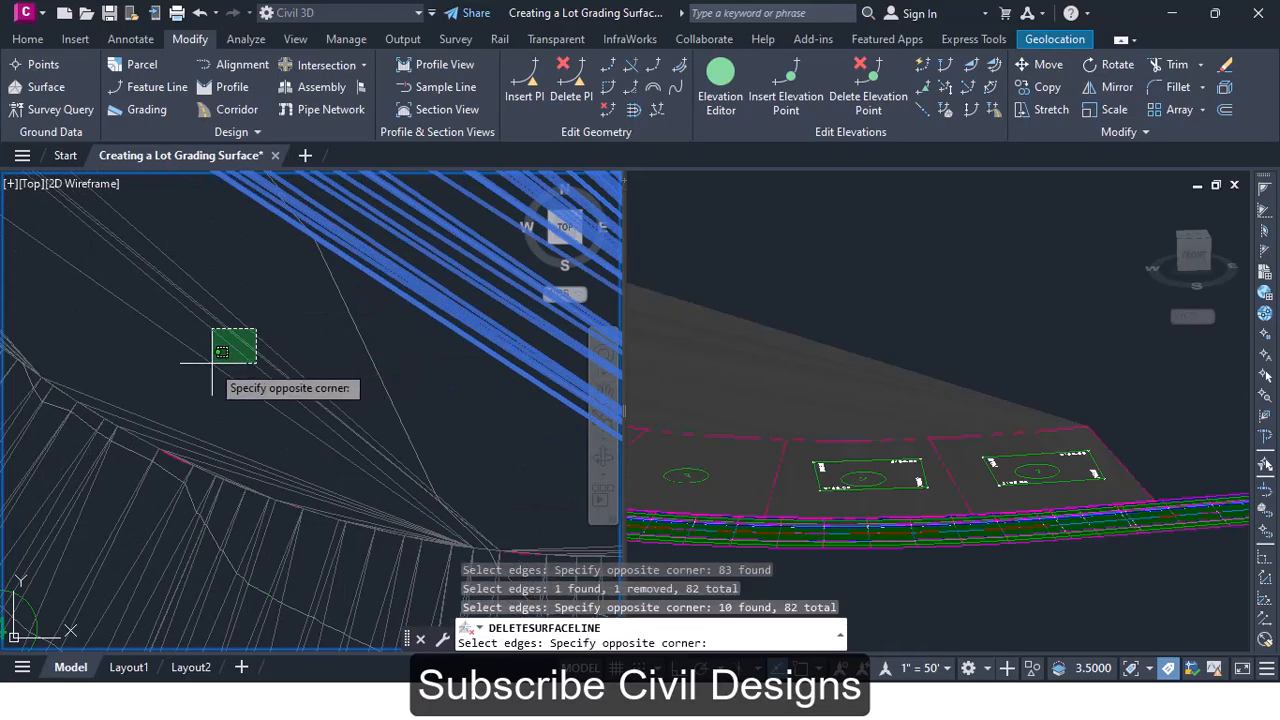
click(209, 368)
scroll(240, 380, down, 3)
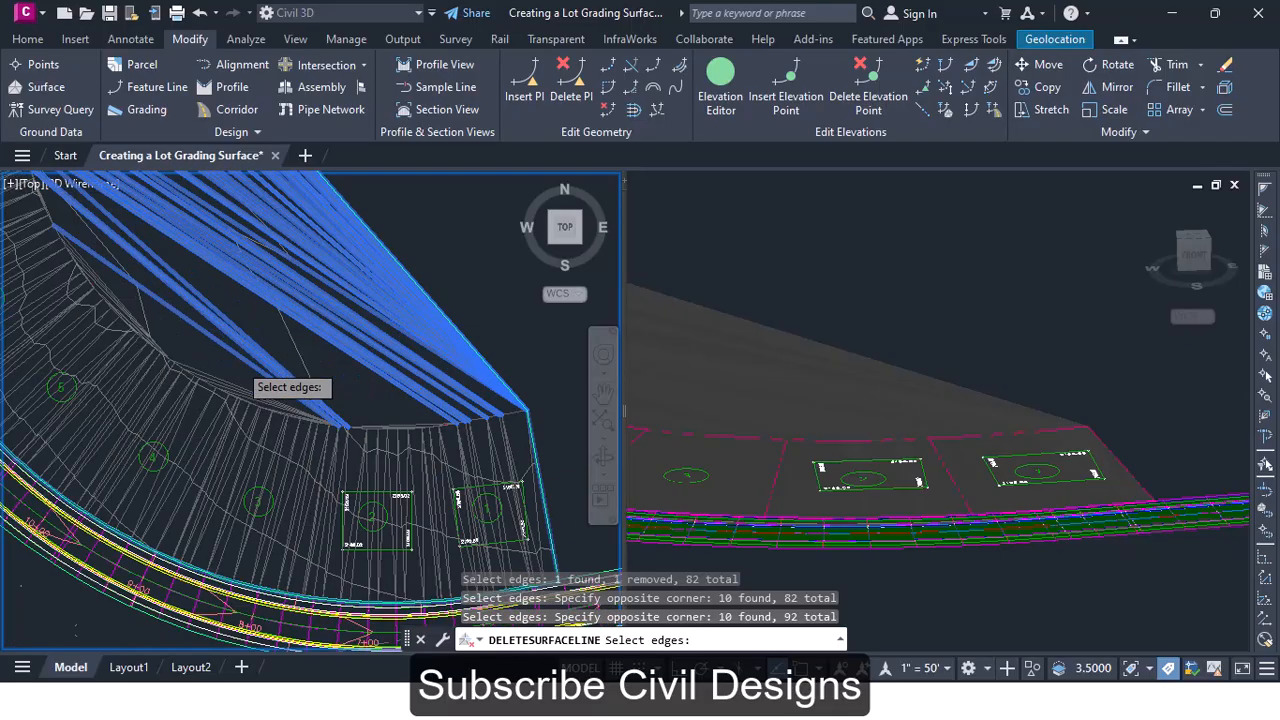
scroll(231, 395, up, 2)
click(345, 429)
click(342, 473)
scroll(342, 470, up, 2)
click(338, 448)
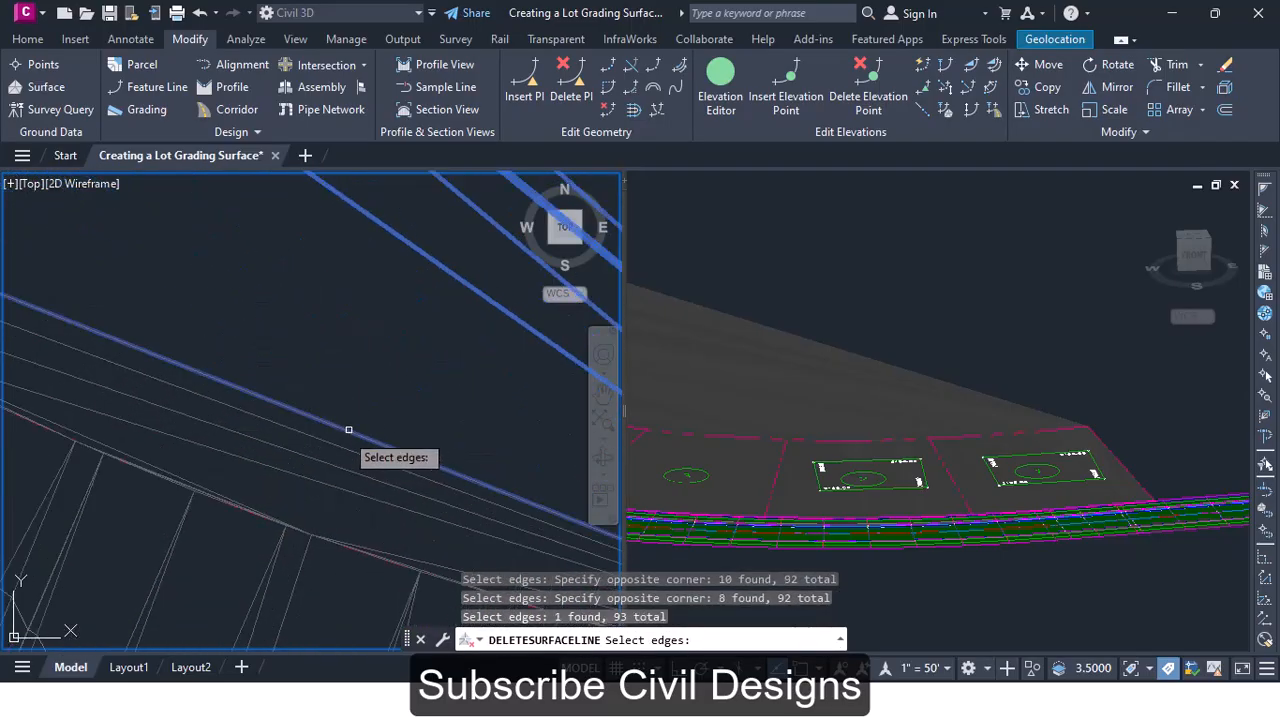
click(334, 446)
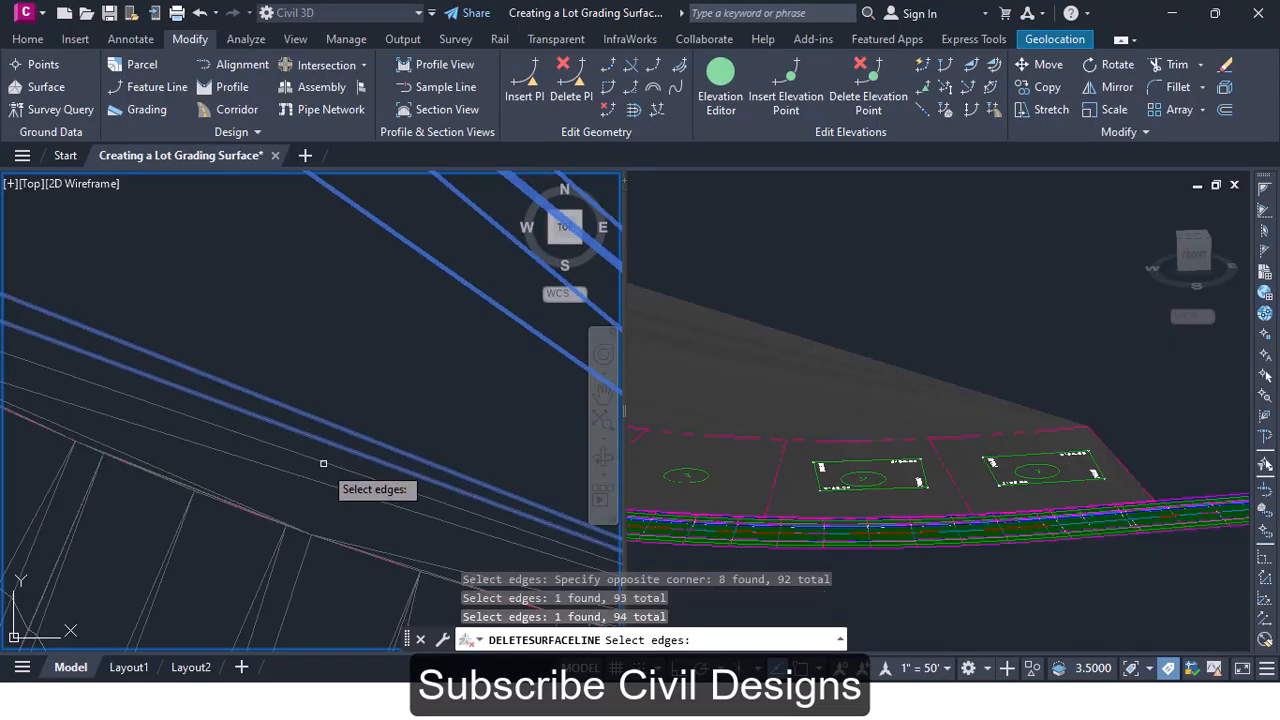
click(319, 465)
click(309, 477)
scroll(277, 409, down, 2)
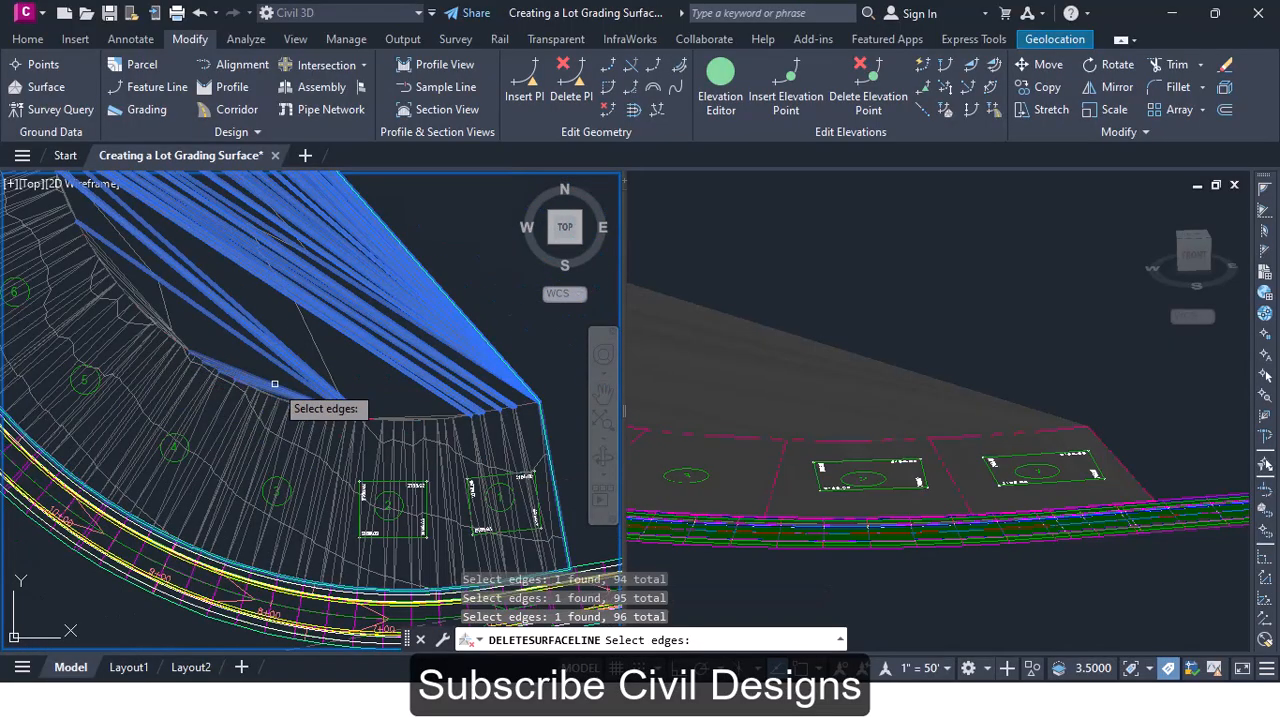
key(Return)
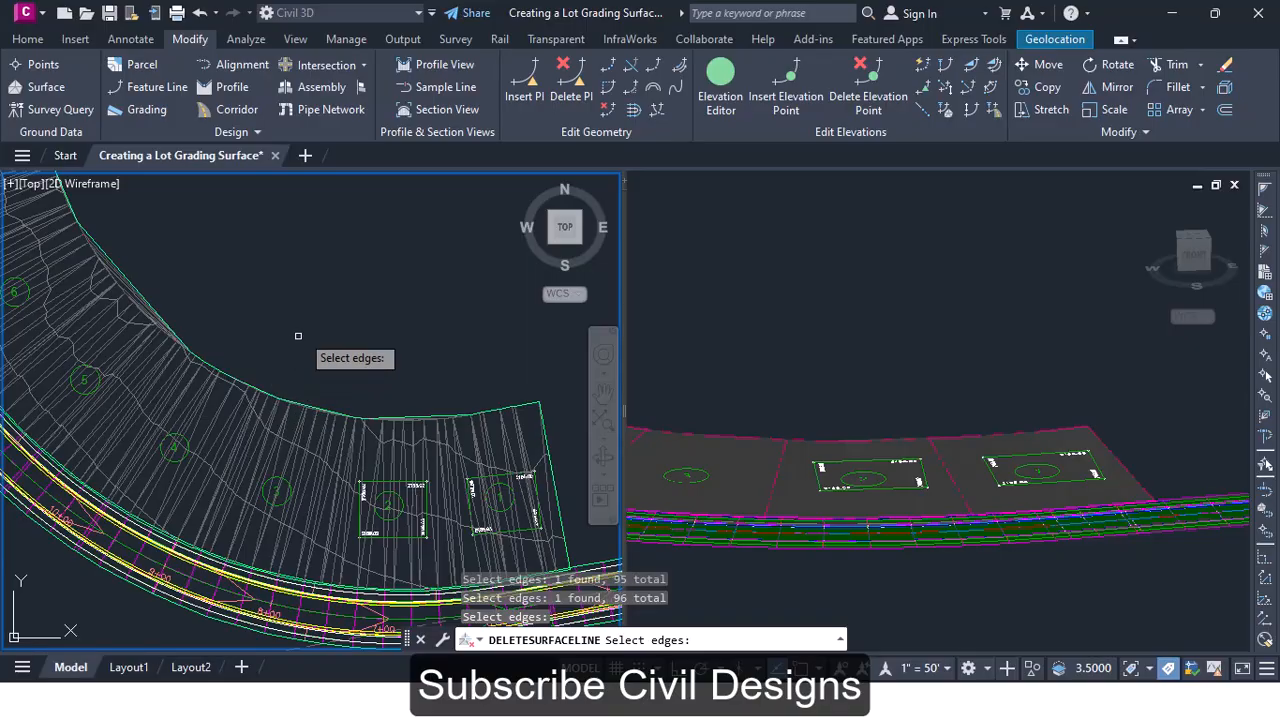
scroll(297, 333, down, 4)
scroll(232, 270, up, 3)
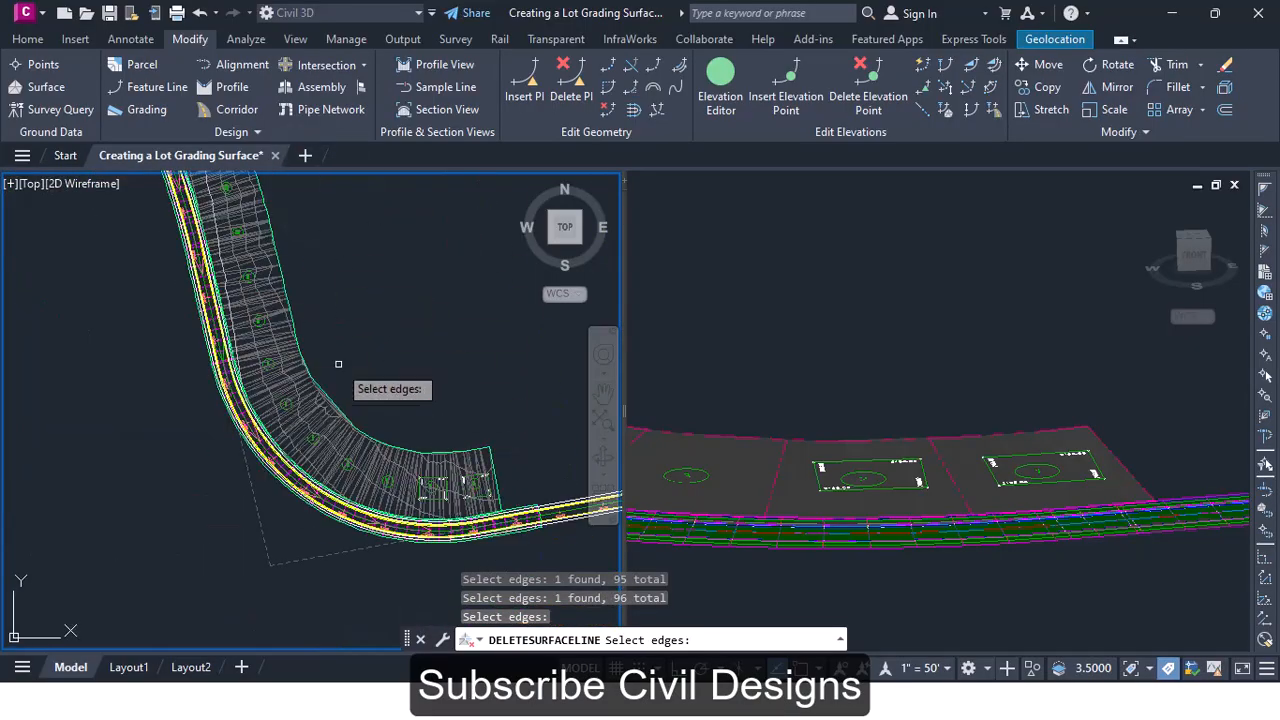
key(Escape)
key(Escape)
key(Escape)
Change the Lot Grading surface's style to Contours 1' and 5' (Design) in its surface properties
click(309, 413)
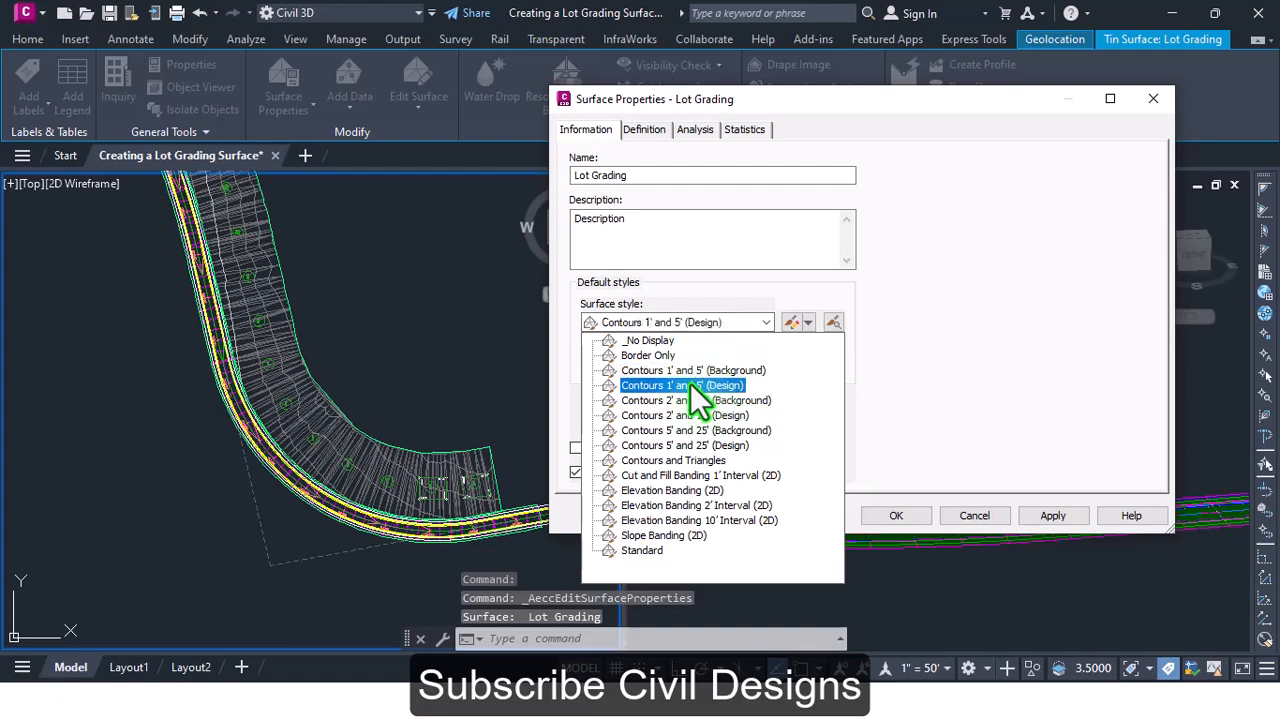
click(690, 385)
click(893, 516)
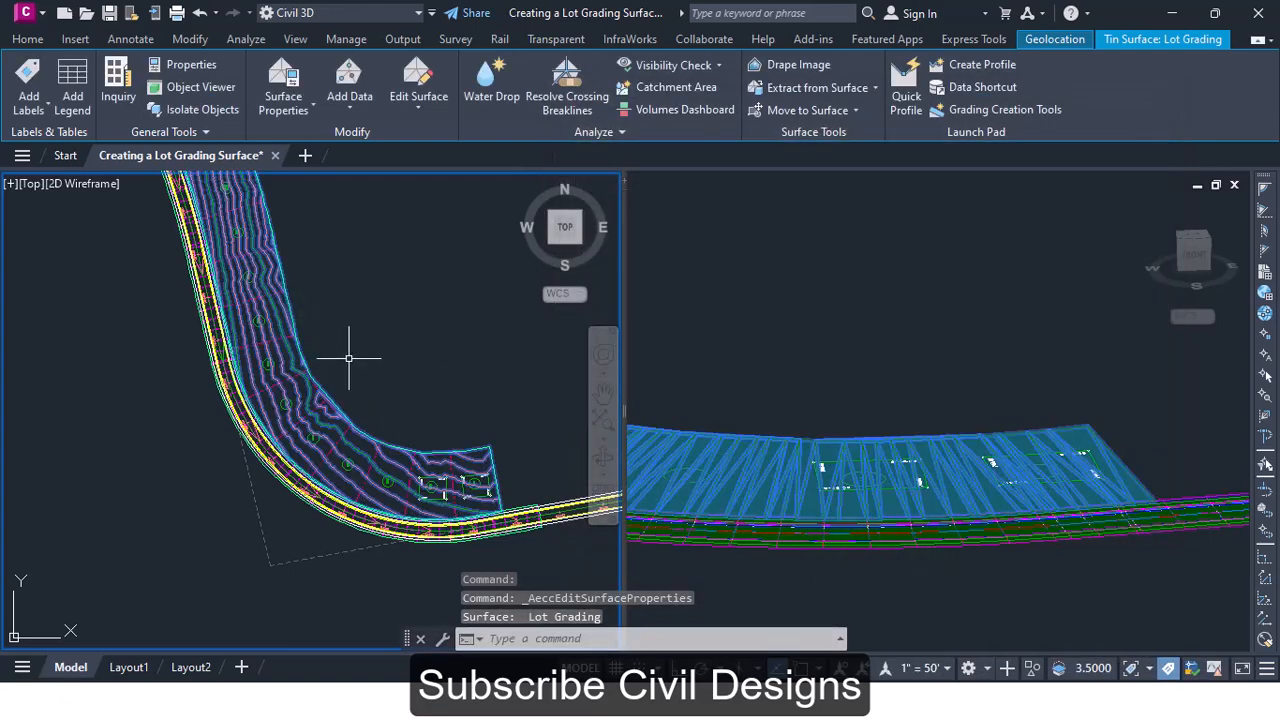
key(Escape)
key(Escape)
key(Escape)
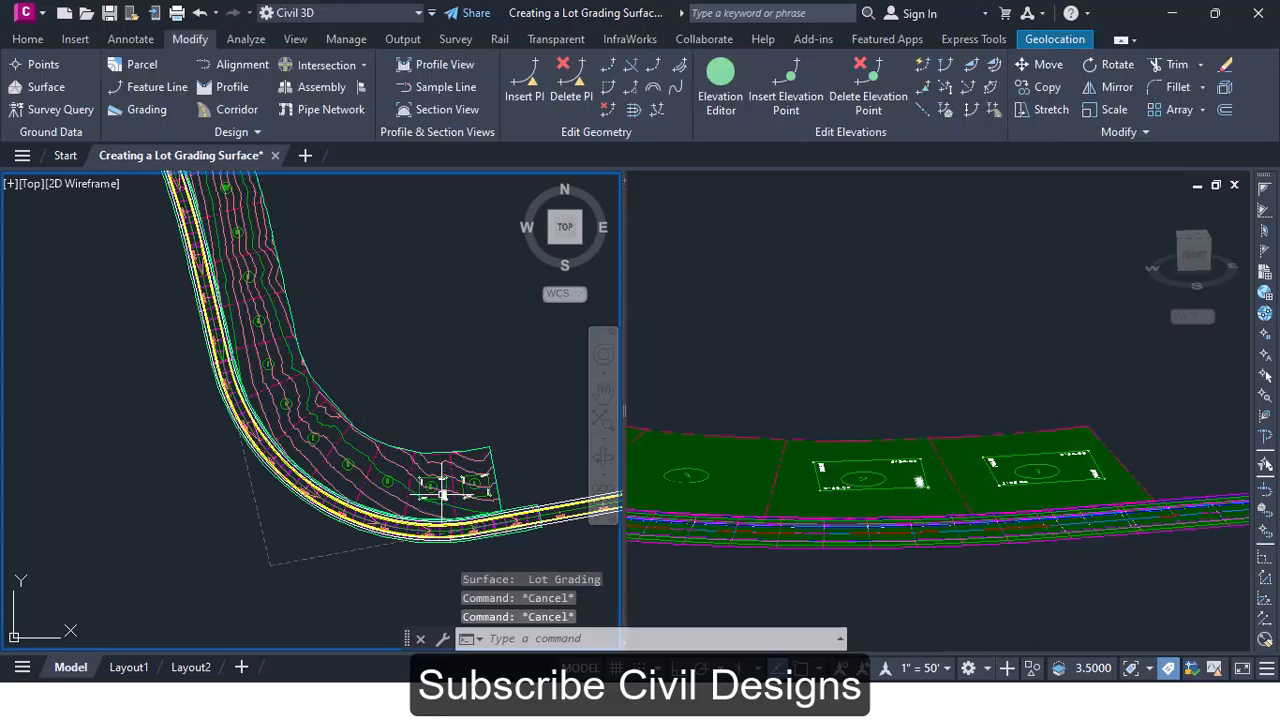
Begin adding Standard breaklines to the Lot Grading surface, with a supplementing distance of 5 and a 0.10' mid-ordinate distance
scroll(441, 490, up, 5)
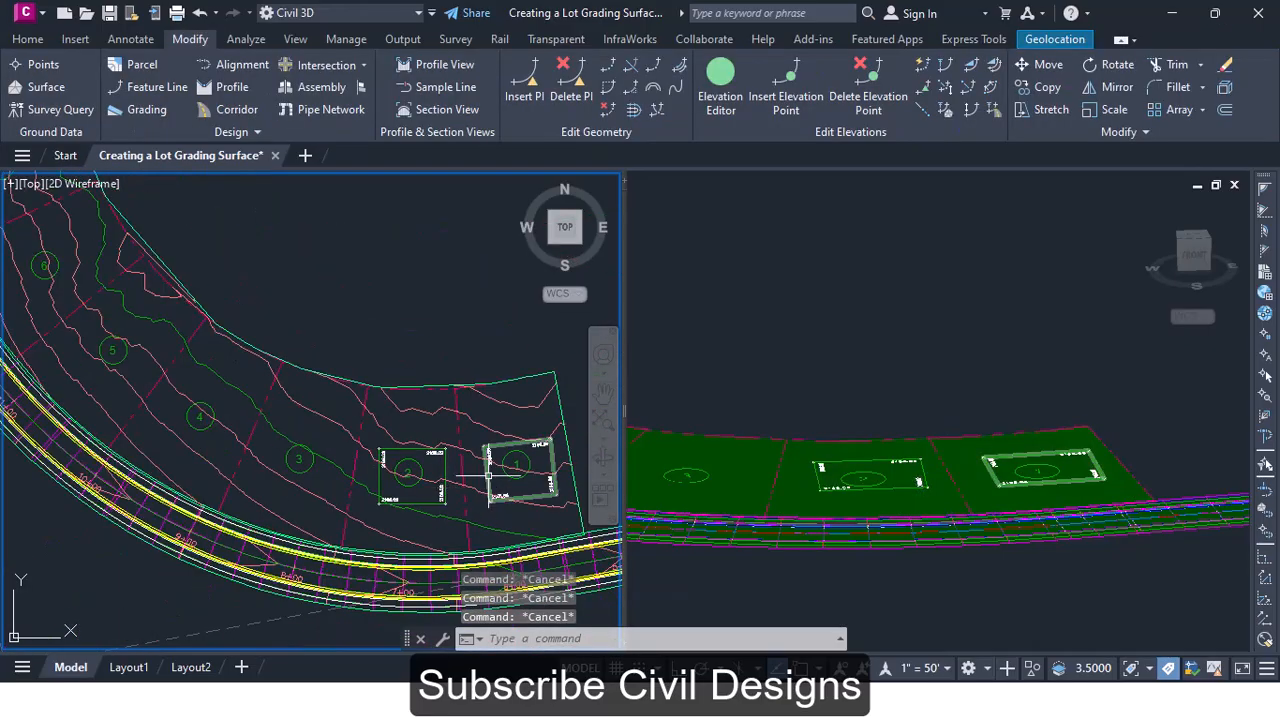
scroll(442, 489, down, 3)
scroll(498, 490, up, 6)
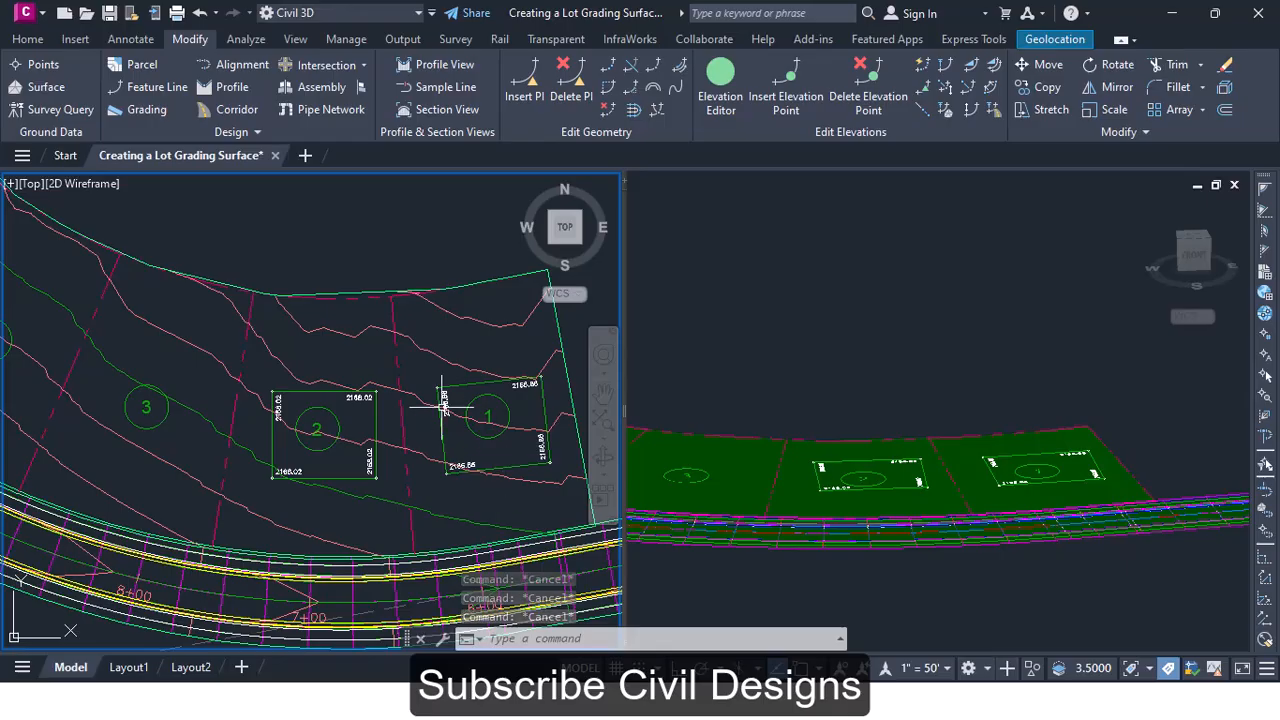
mouse_move(459, 425)
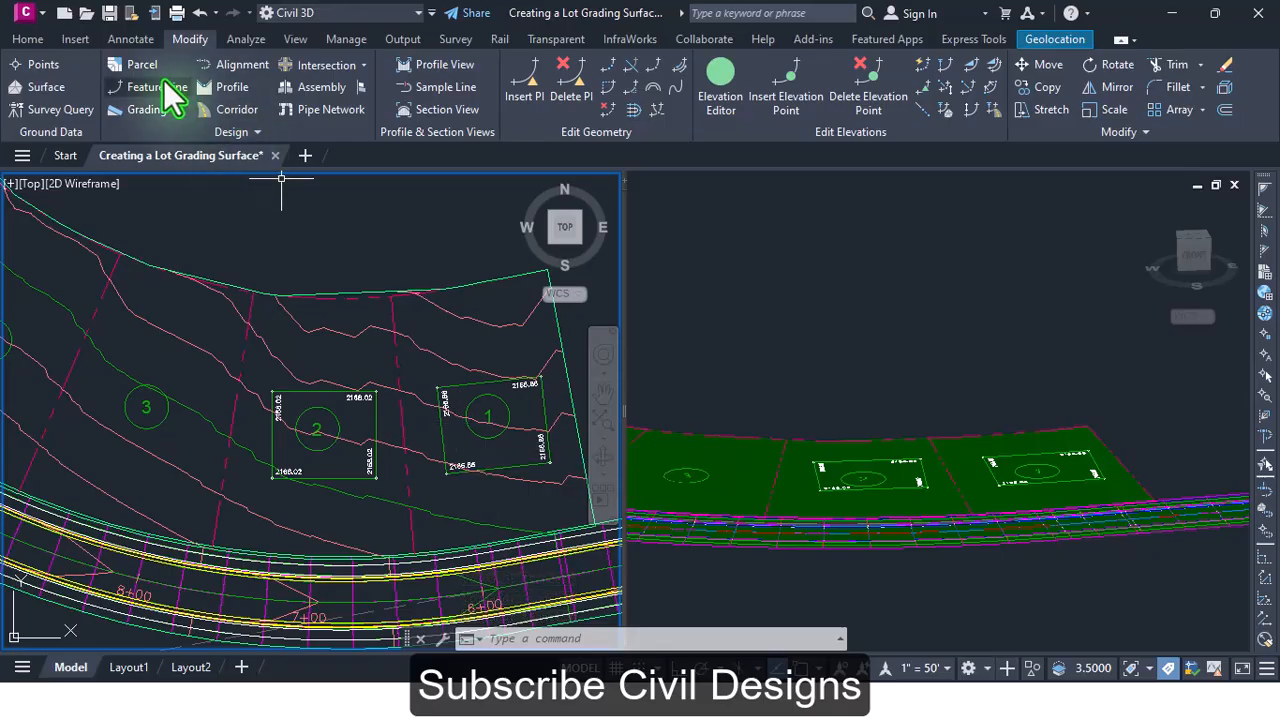
click(42, 88)
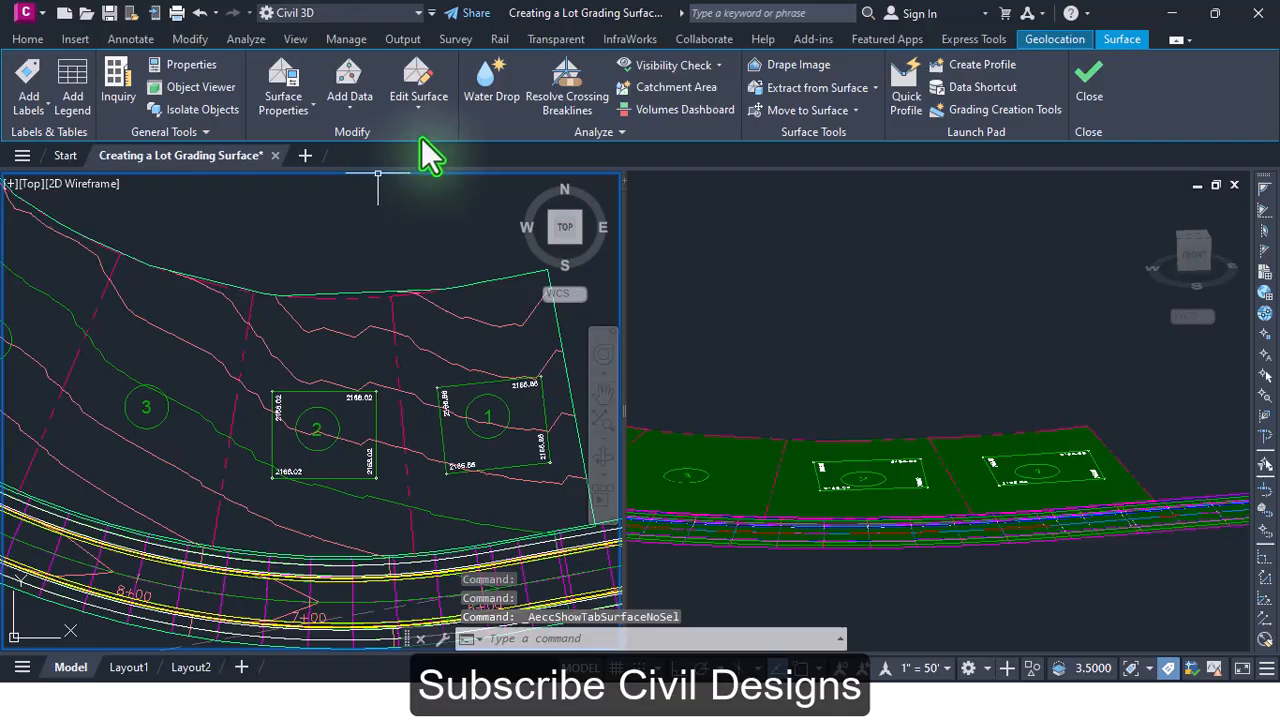
click(346, 112)
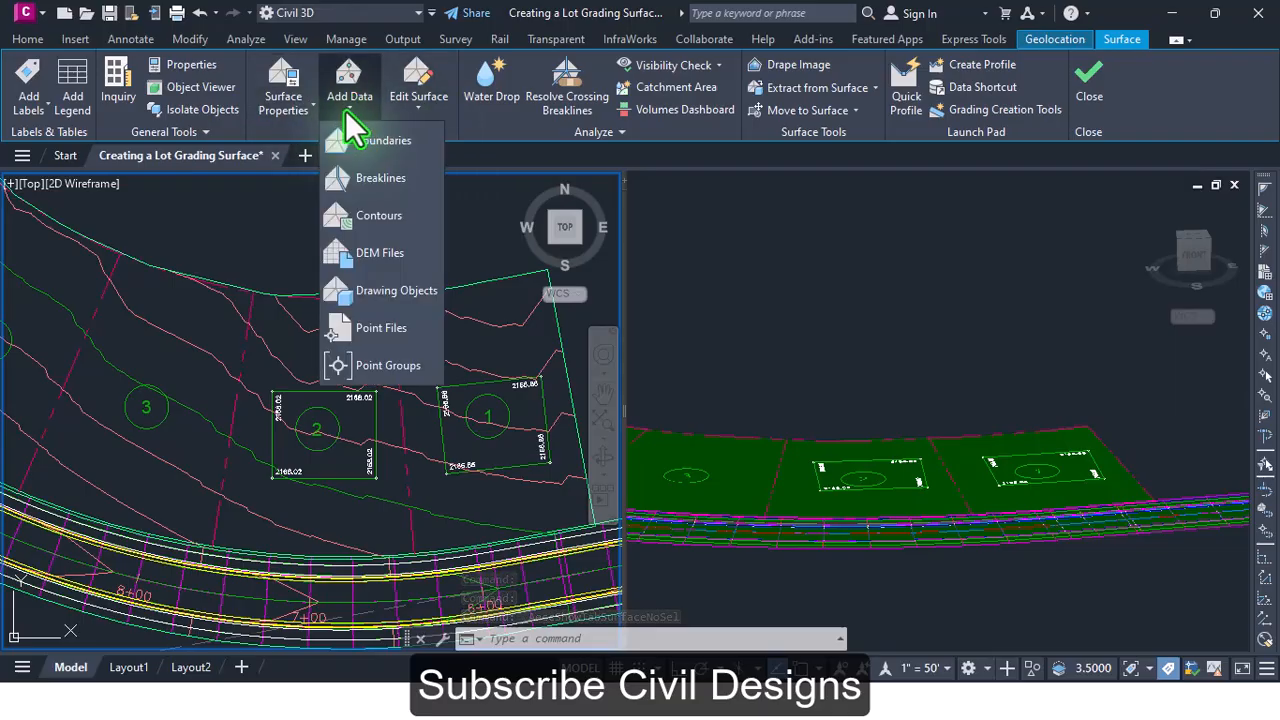
click(368, 178)
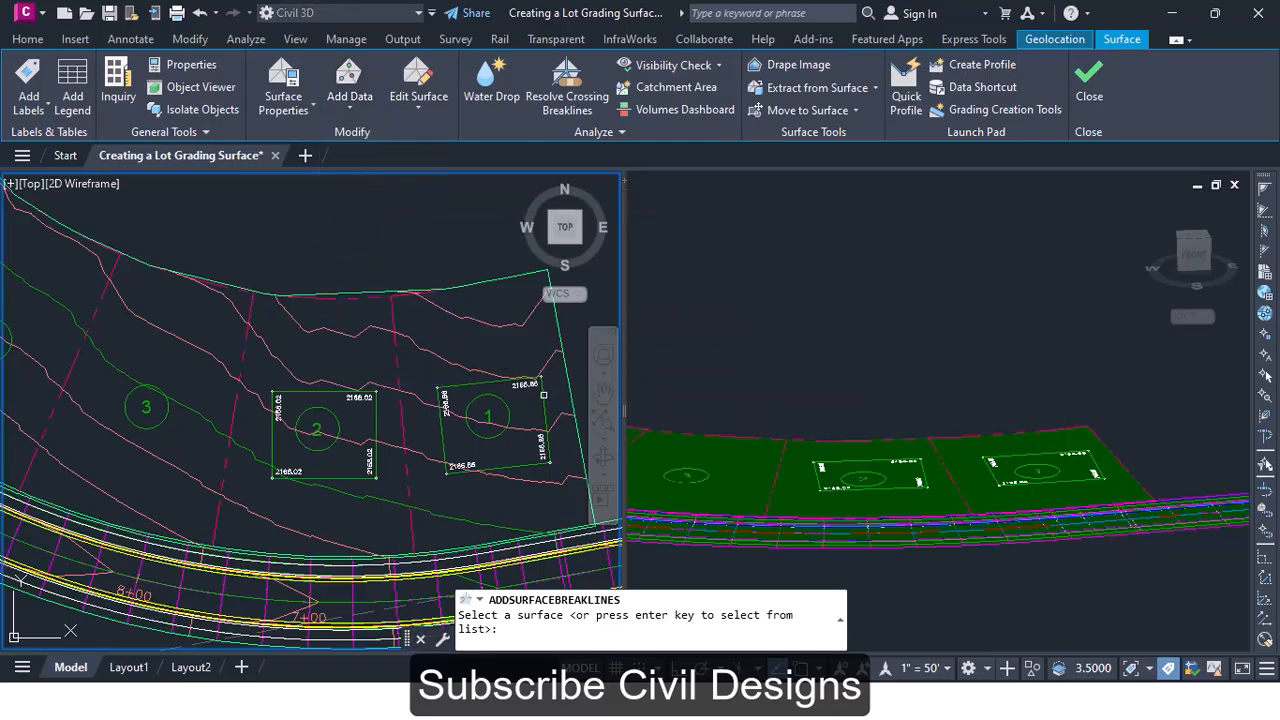
click(543, 395)
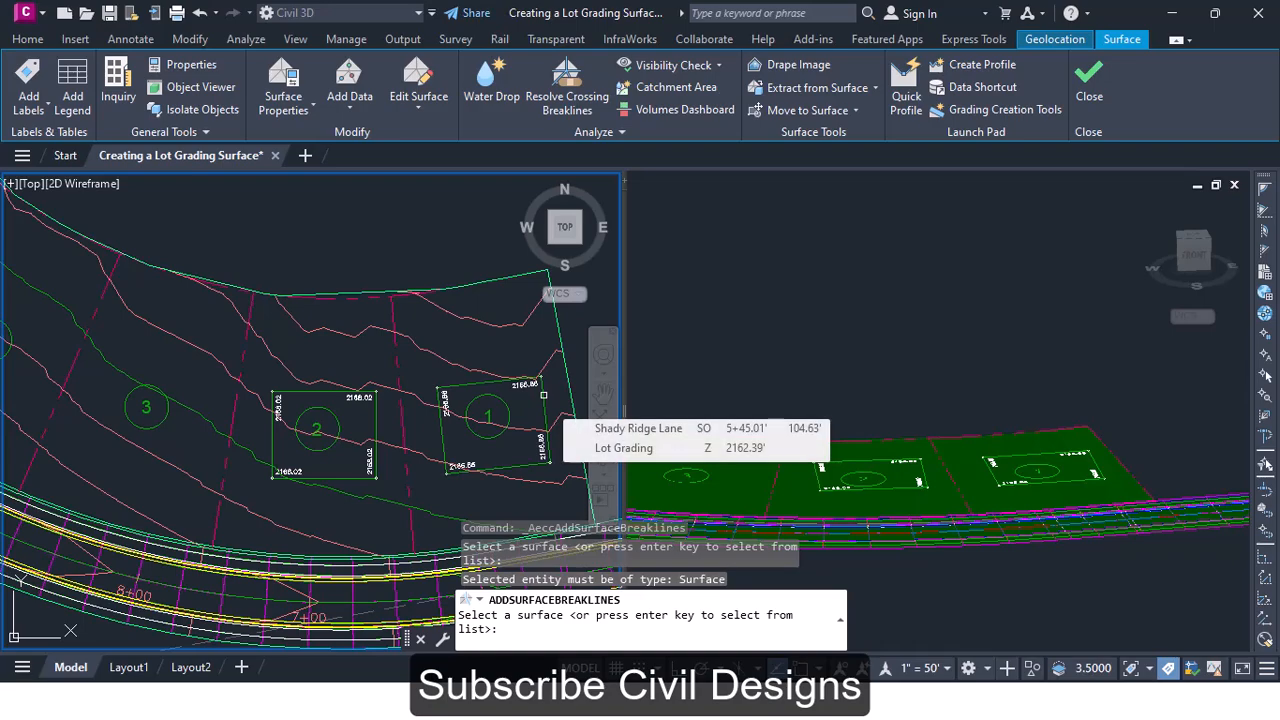
click(378, 410)
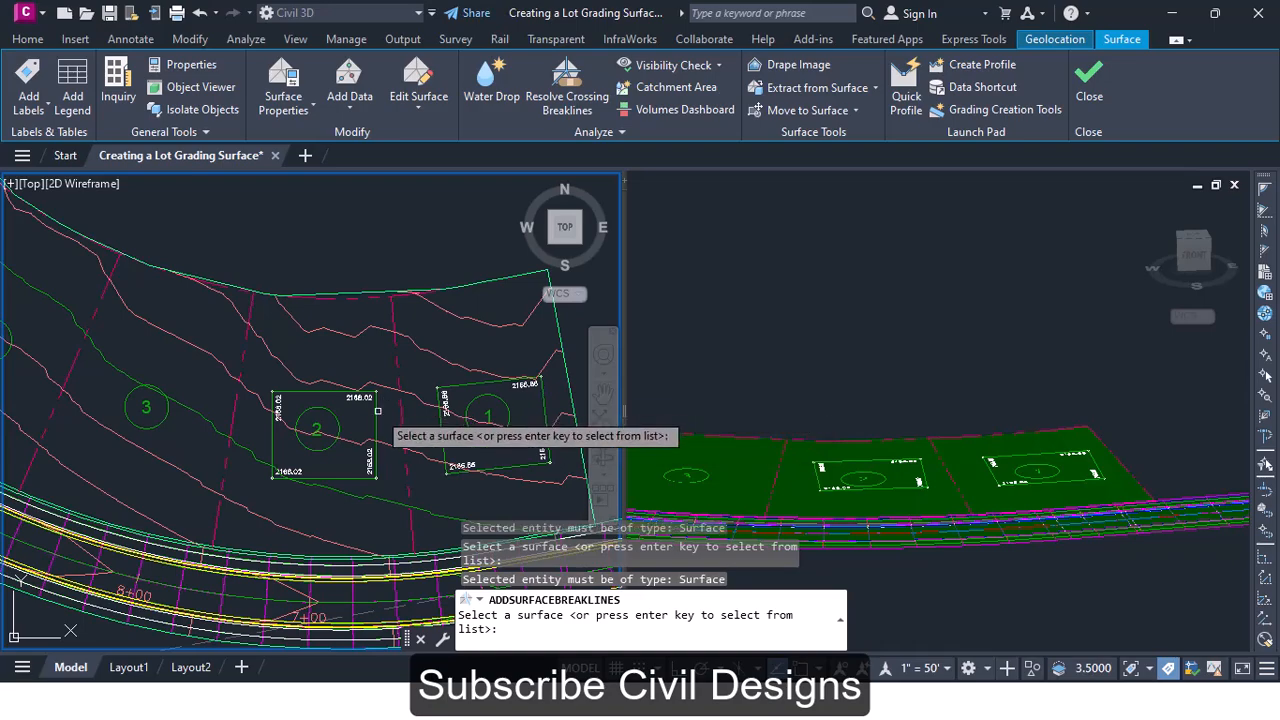
key(Return)
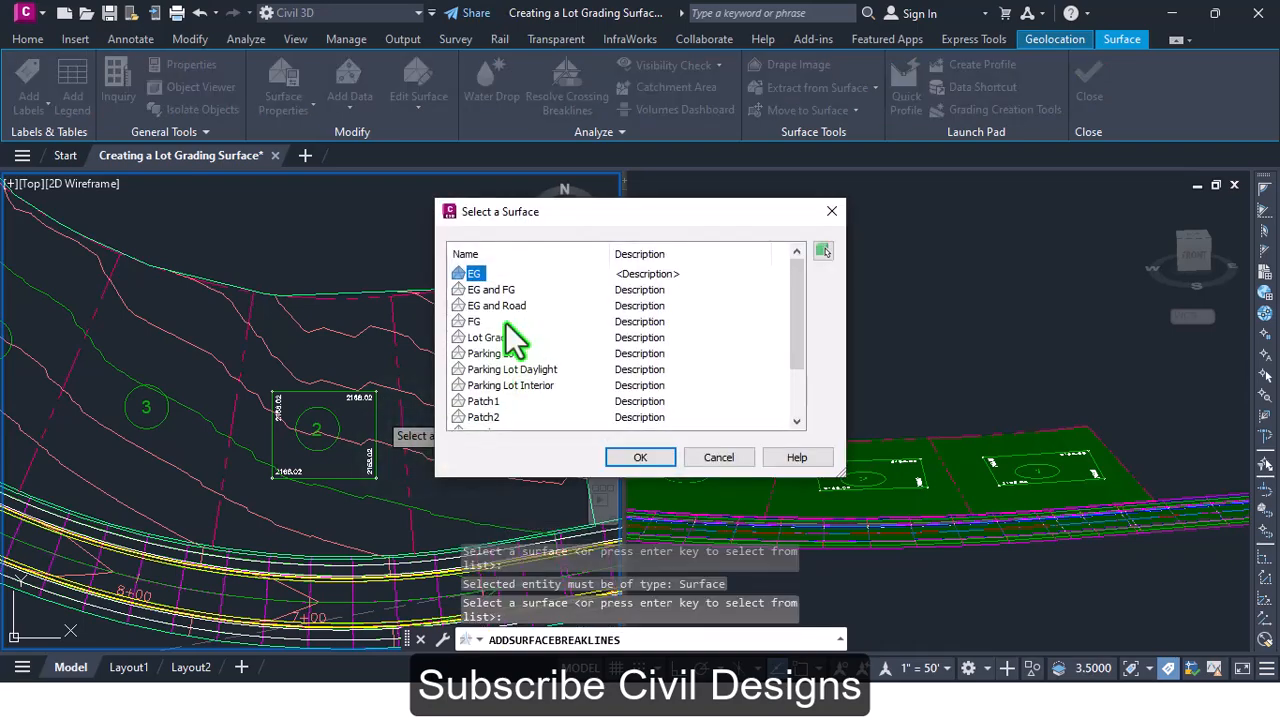
click(505, 338)
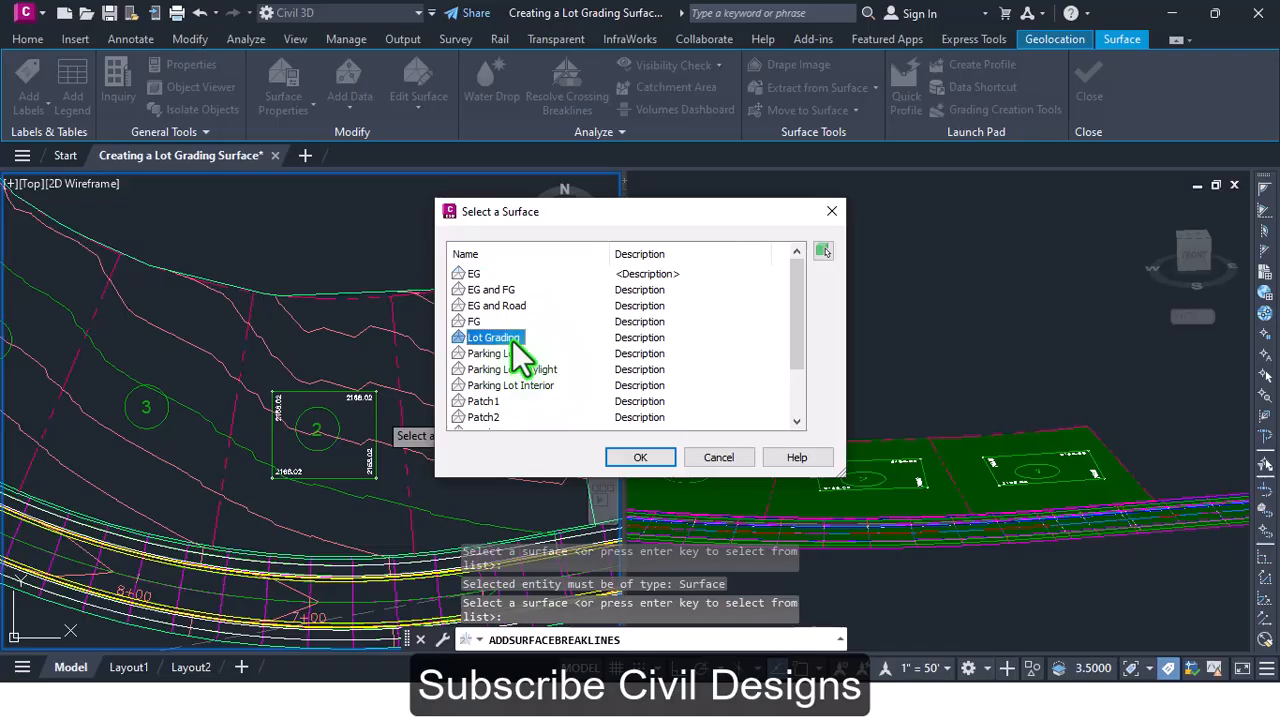
click(641, 457)
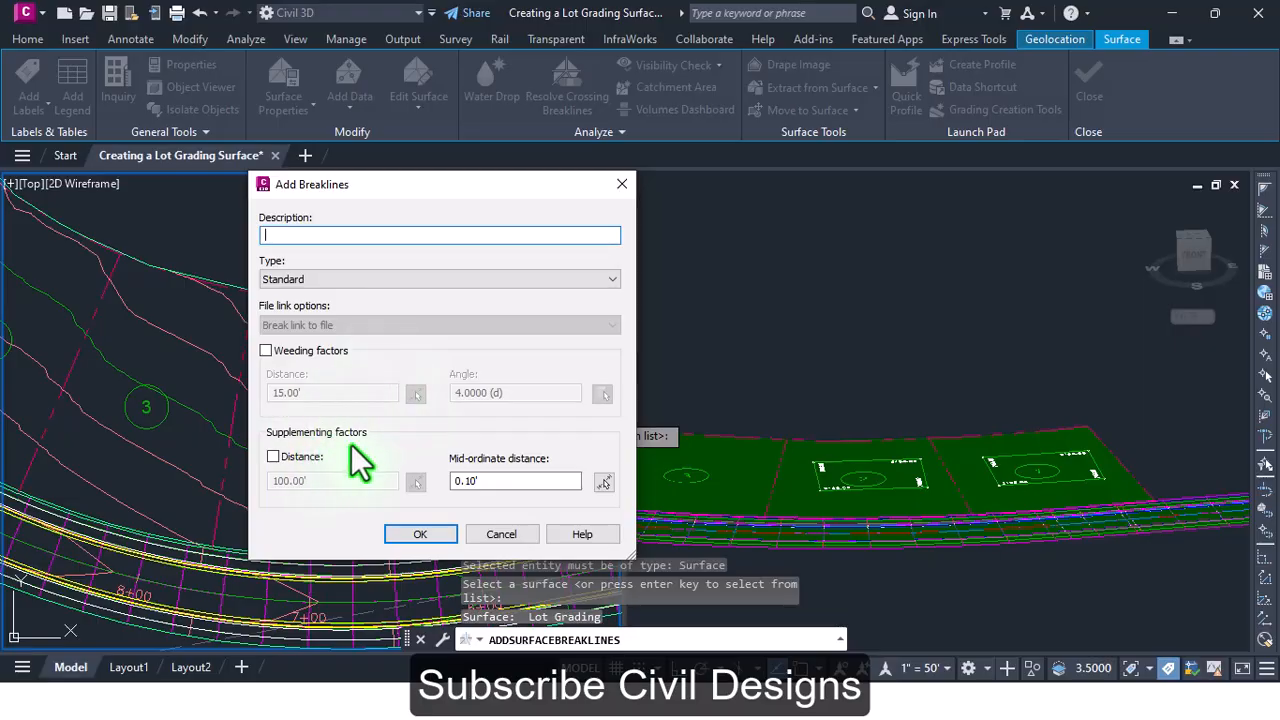
click(298, 458)
drag(329, 486, 246, 483)
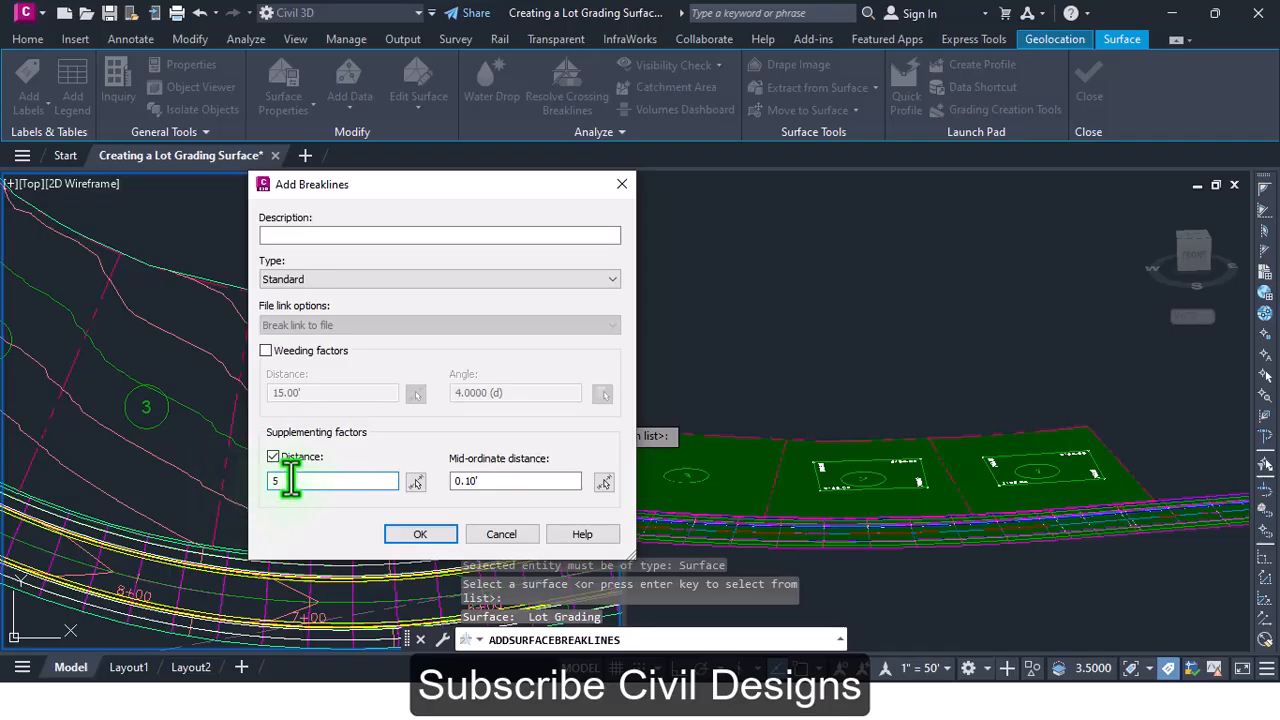
click(420, 534)
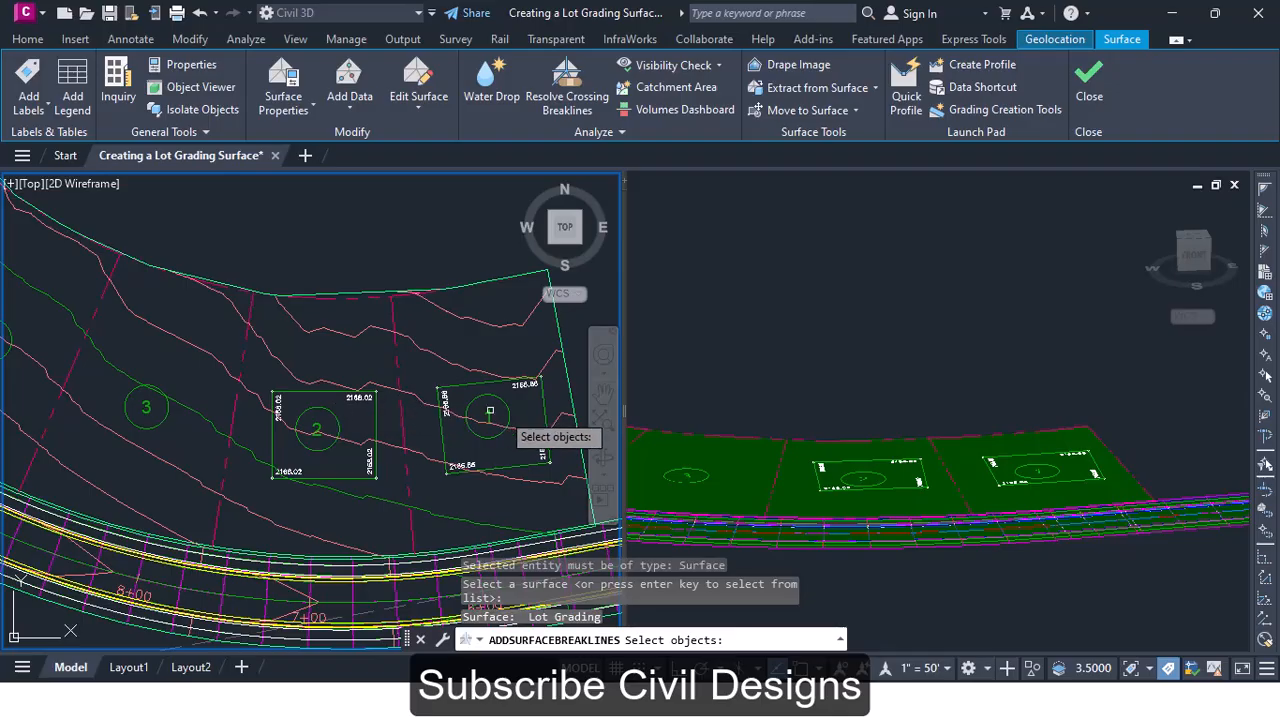
Use the rectangular building pads on lots 1 and 2 and the dashed lot lines between lots 1, 2 and 3 as breaklines
scroll(345, 354, down, 2)
scroll(433, 378, up, 2)
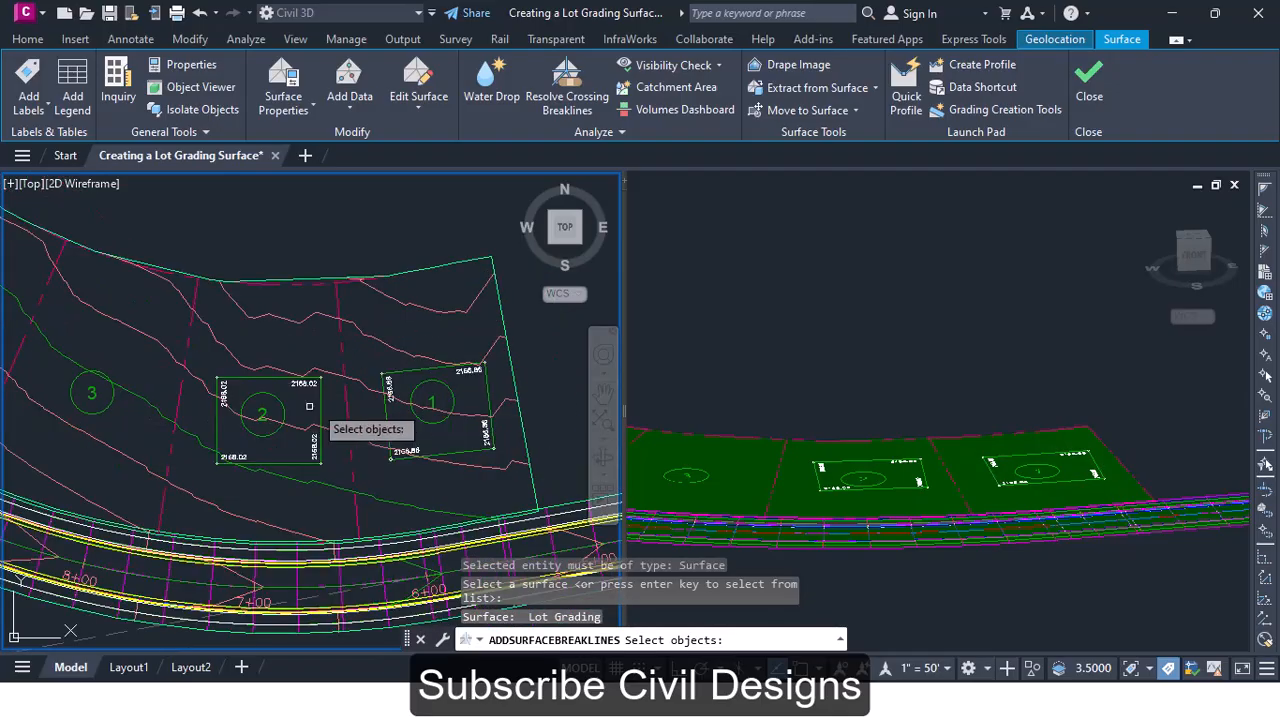
click(488, 391)
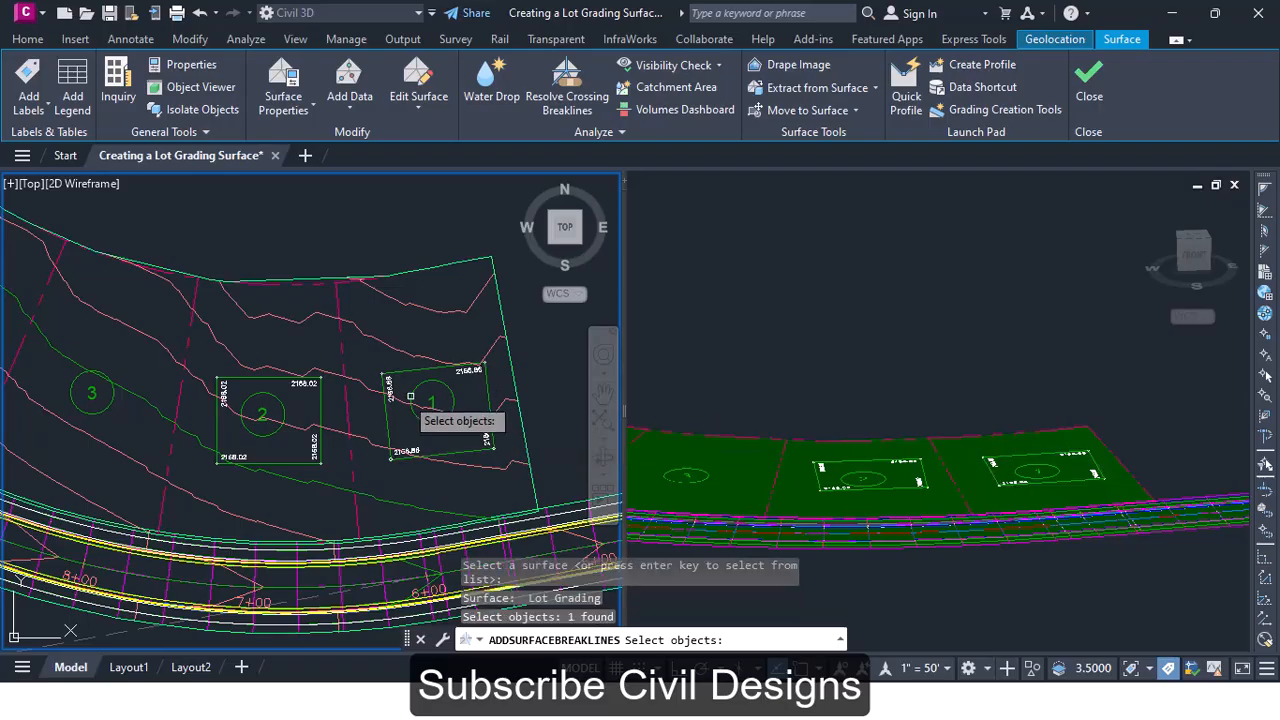
click(347, 411)
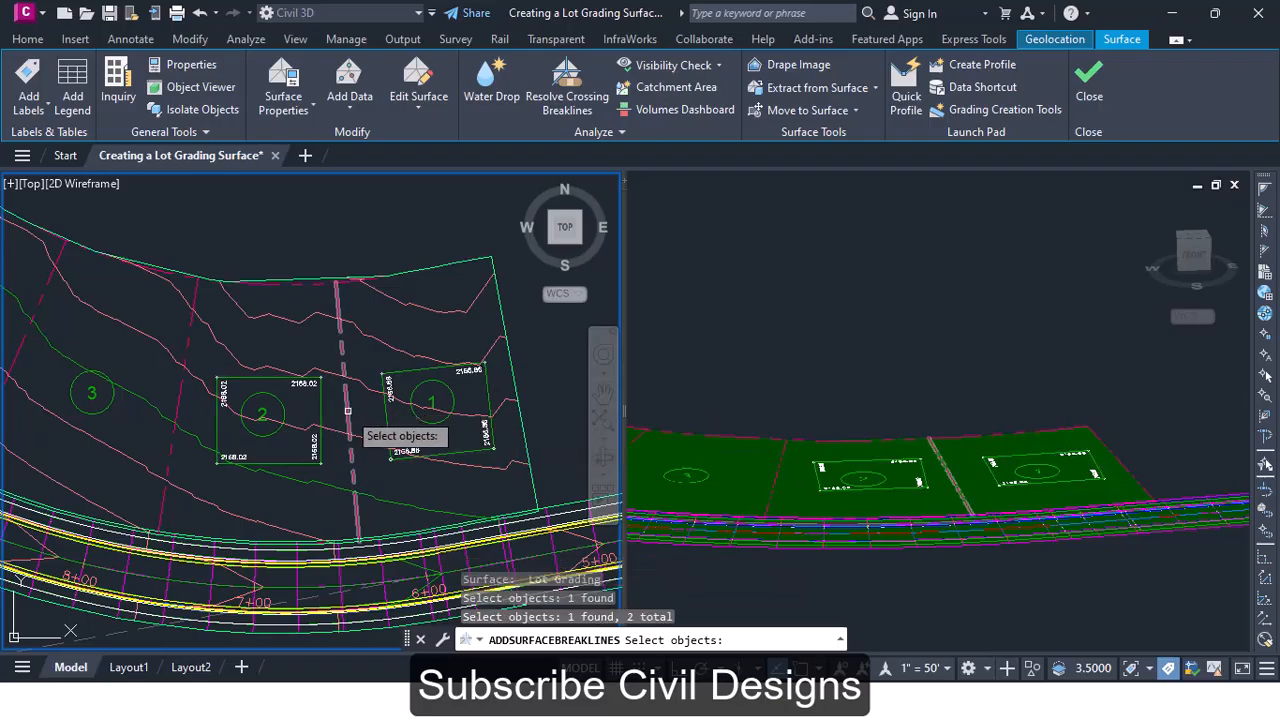
click(348, 411)
click(177, 402)
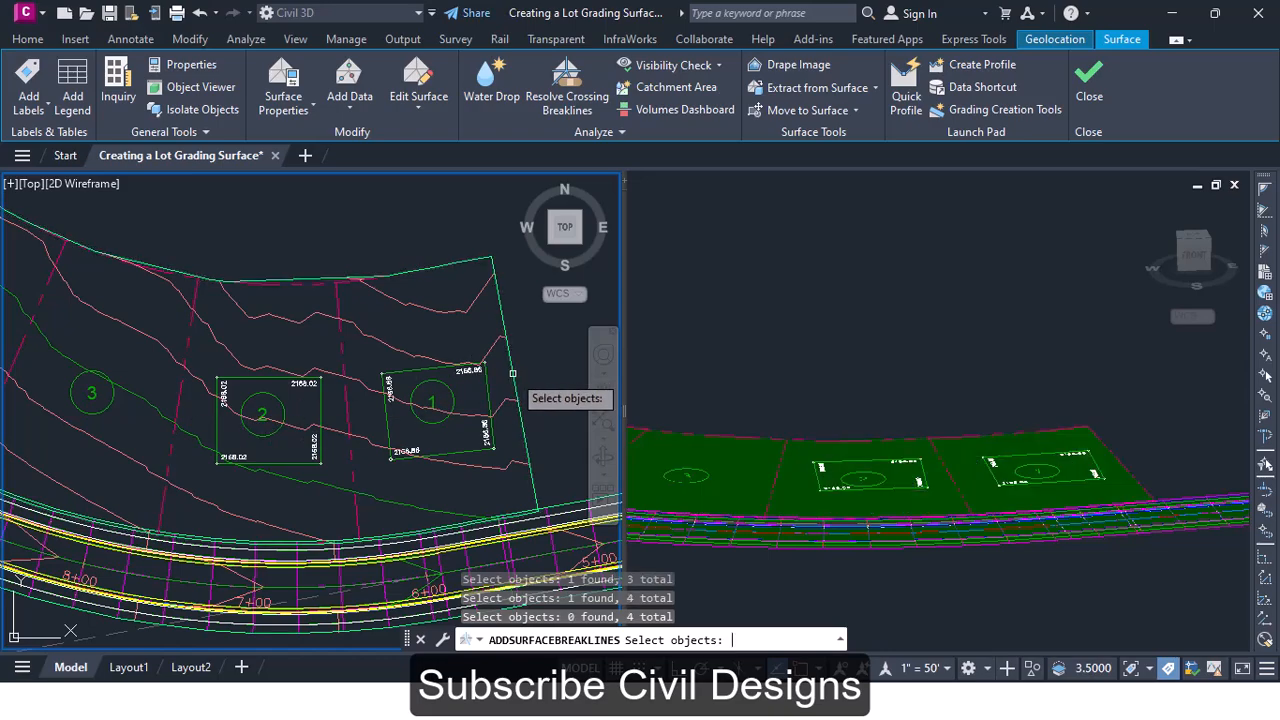
key(Return)
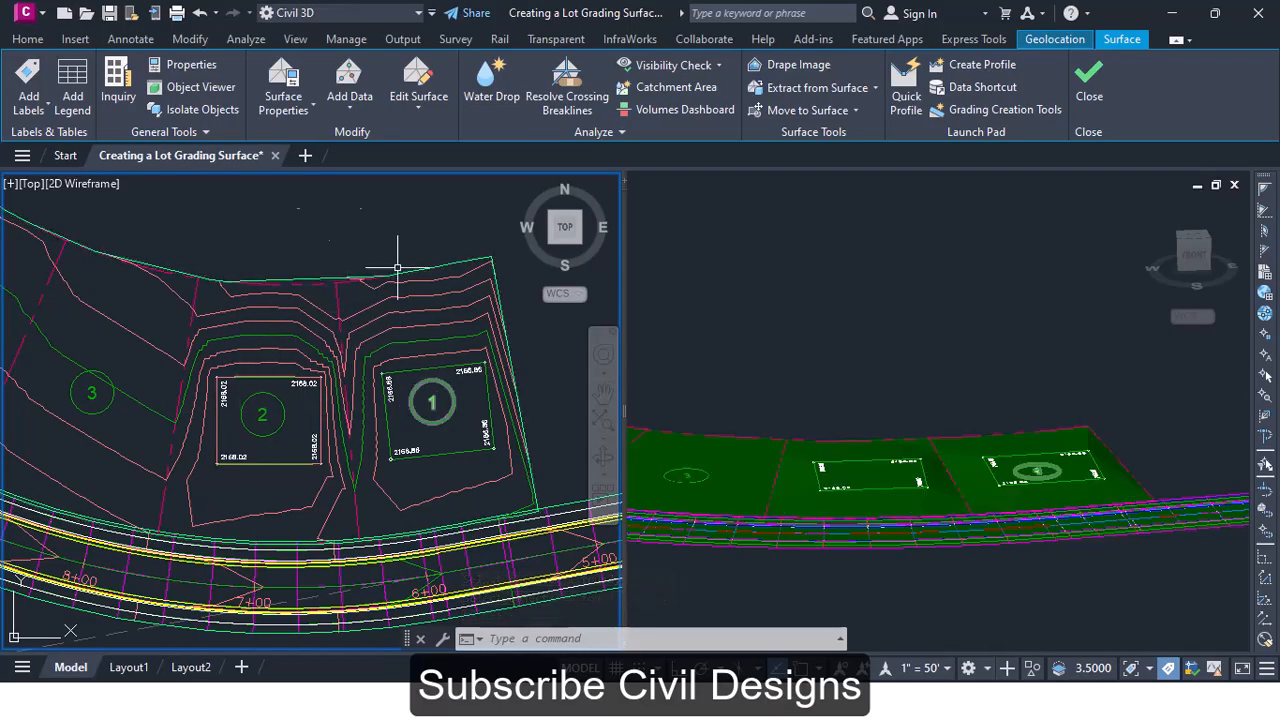
Examine the building pads and surrounding grading on lots 1 and 2 in the shaded 3D view, and return to the plan view
click(756, 287)
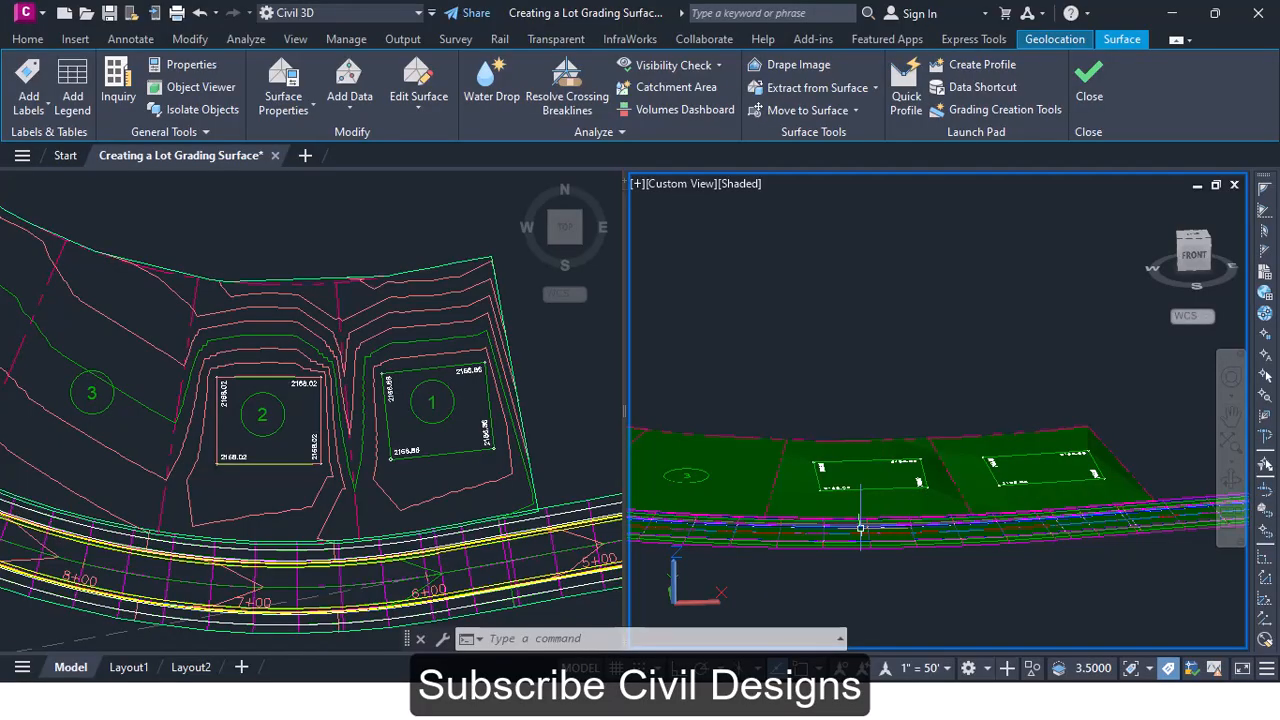
scroll(860, 527, up, 4)
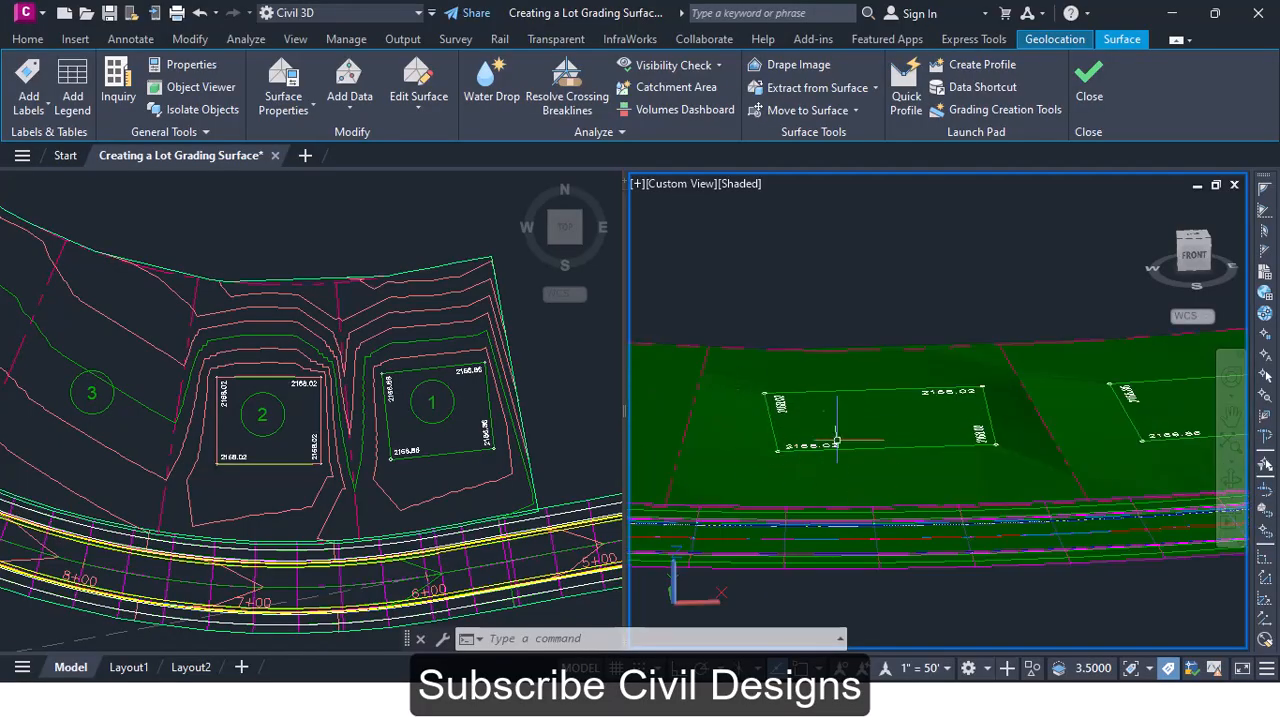
shift+middle_drag(930, 430, 917, 391)
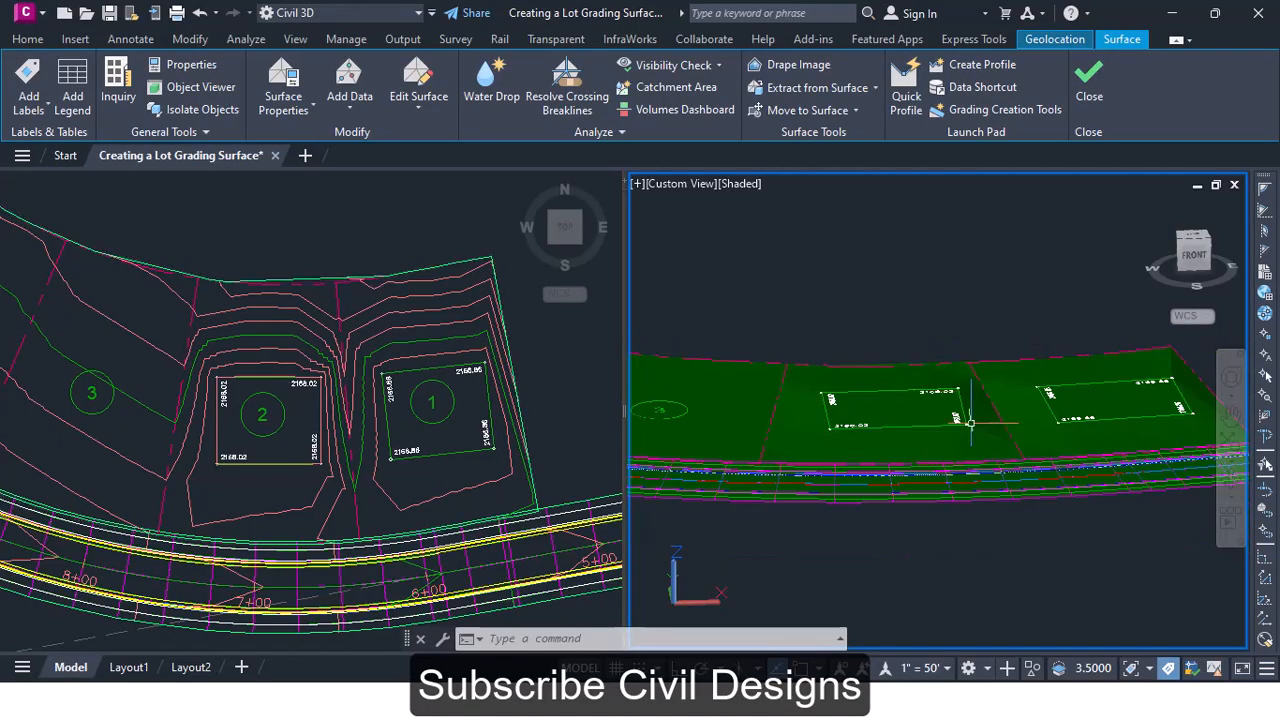
scroll(1128, 398, up, 2)
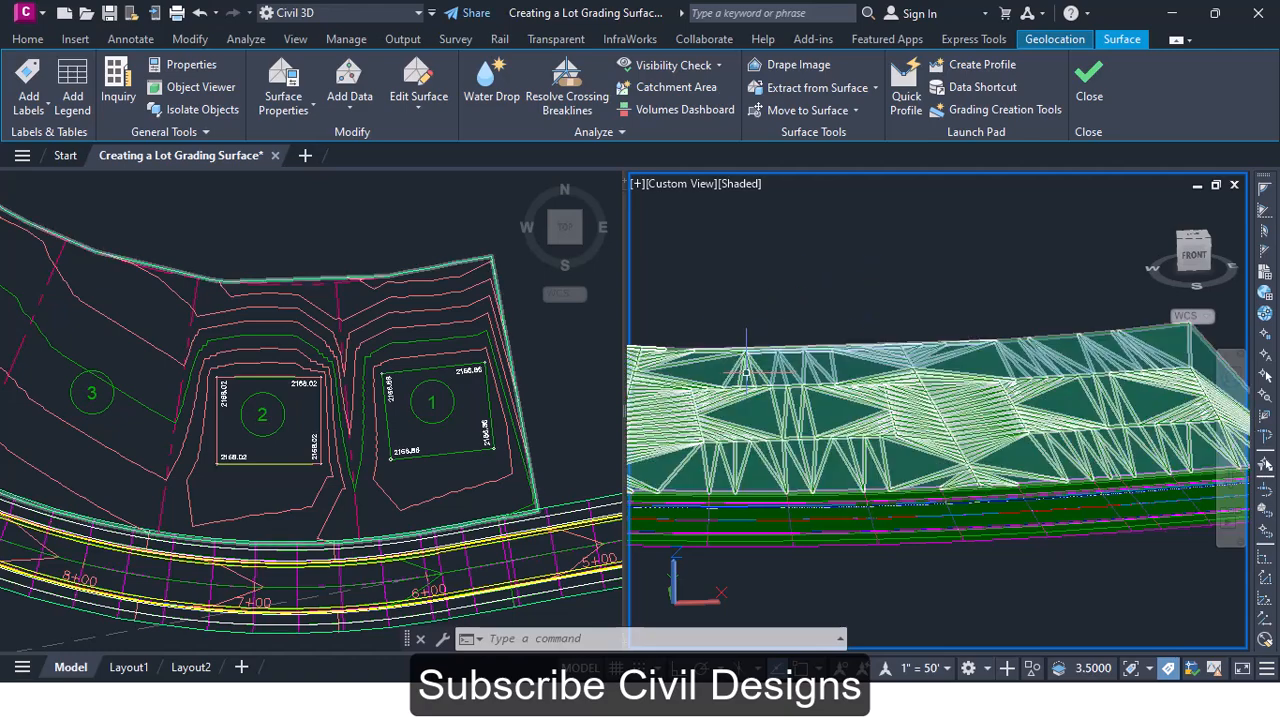
click(372, 247)
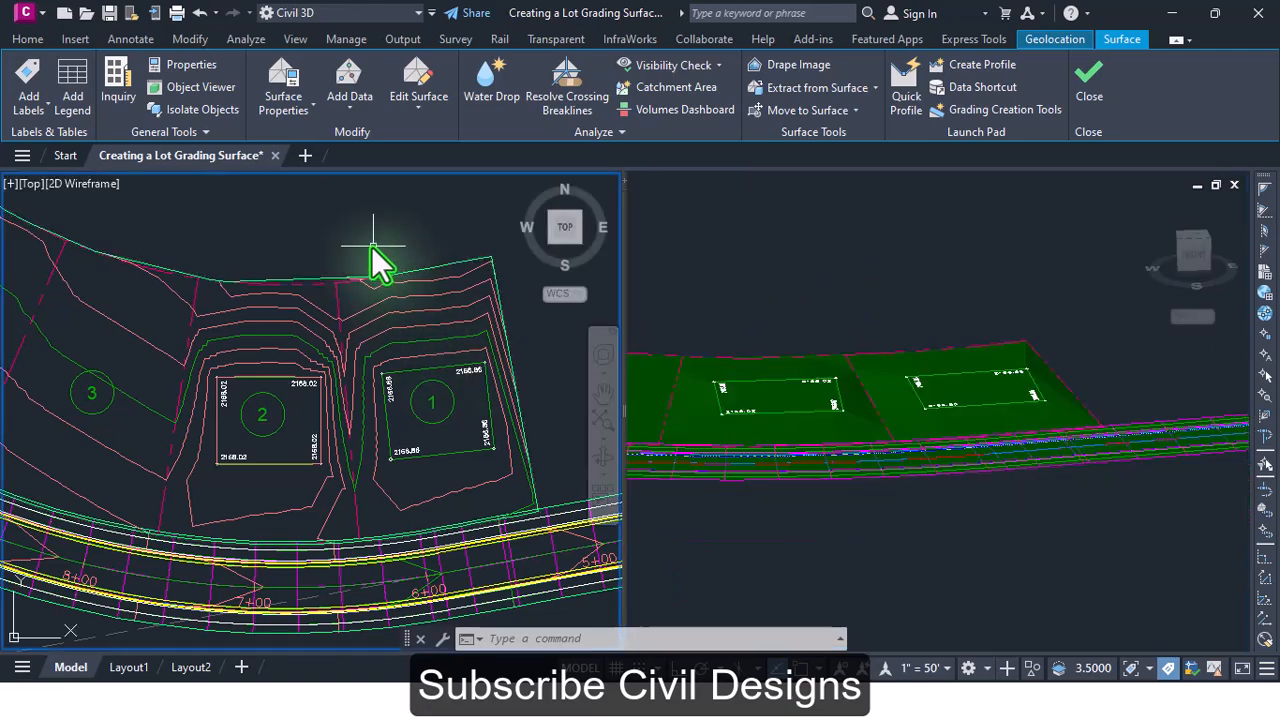
mouse_move(399, 235)
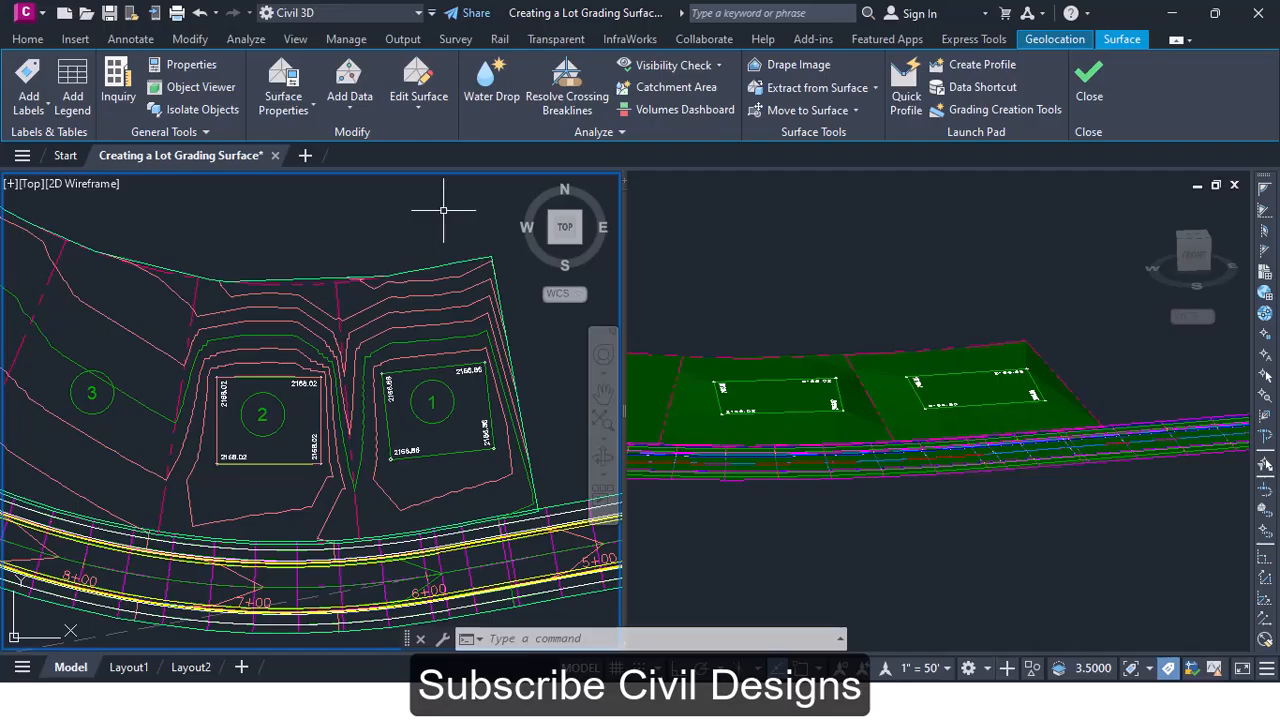
mouse_move(443, 212)
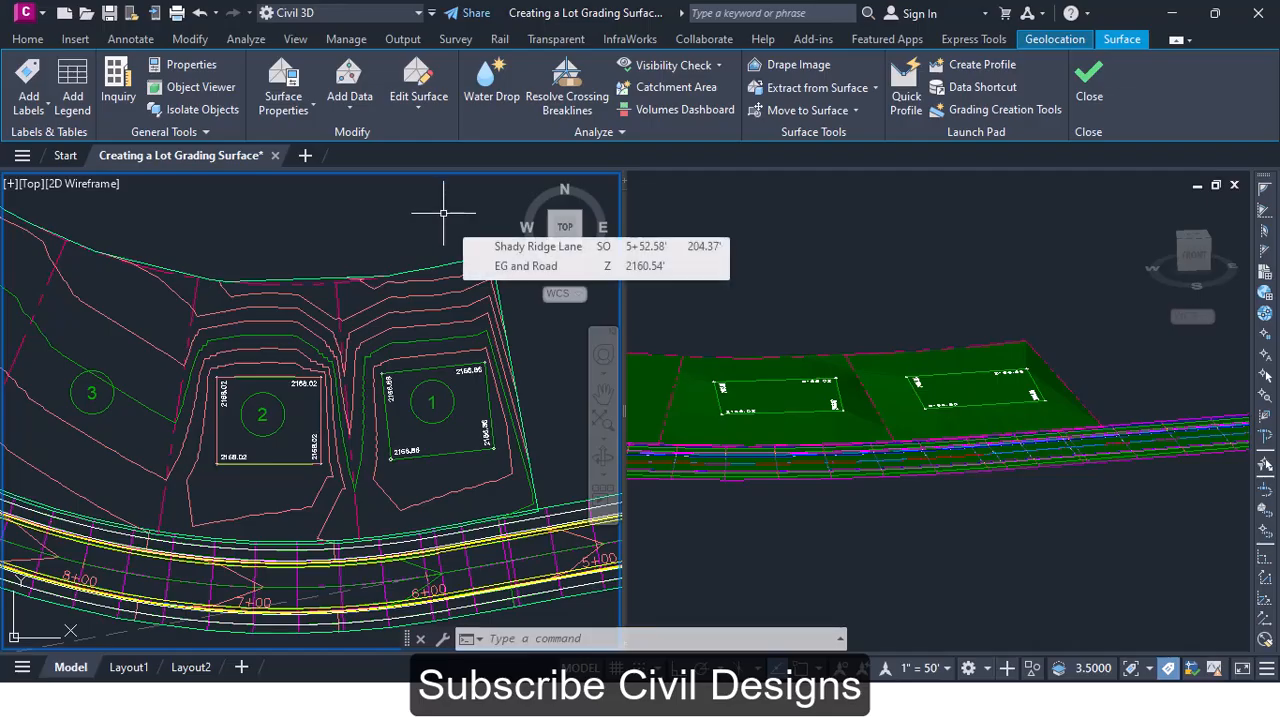